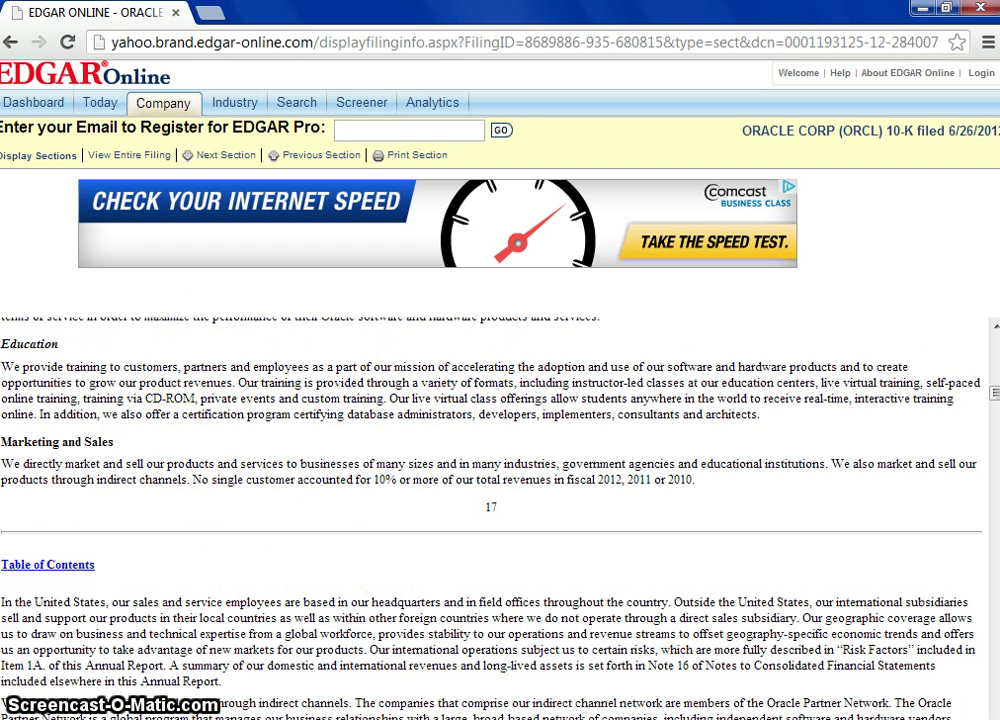
# Switch to the OSV_Stock_Valuation workbook in Excel and review Oracle's Dashboard, from the company overview through the selected financial statements.
pyautogui.moveTo(457, 719)
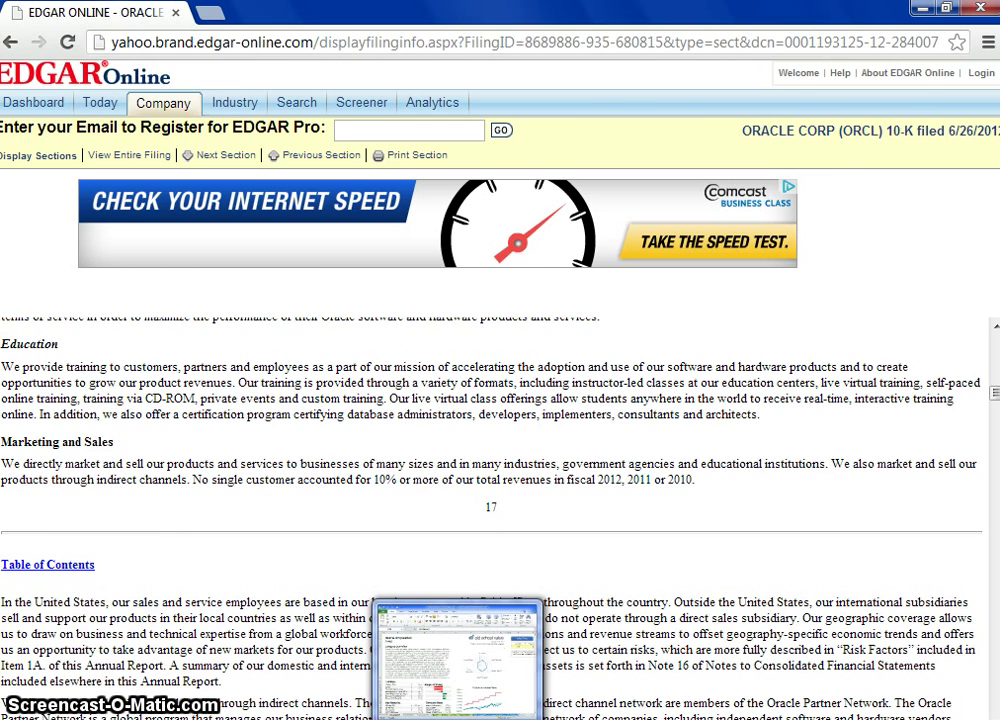
pyautogui.click(456, 716)
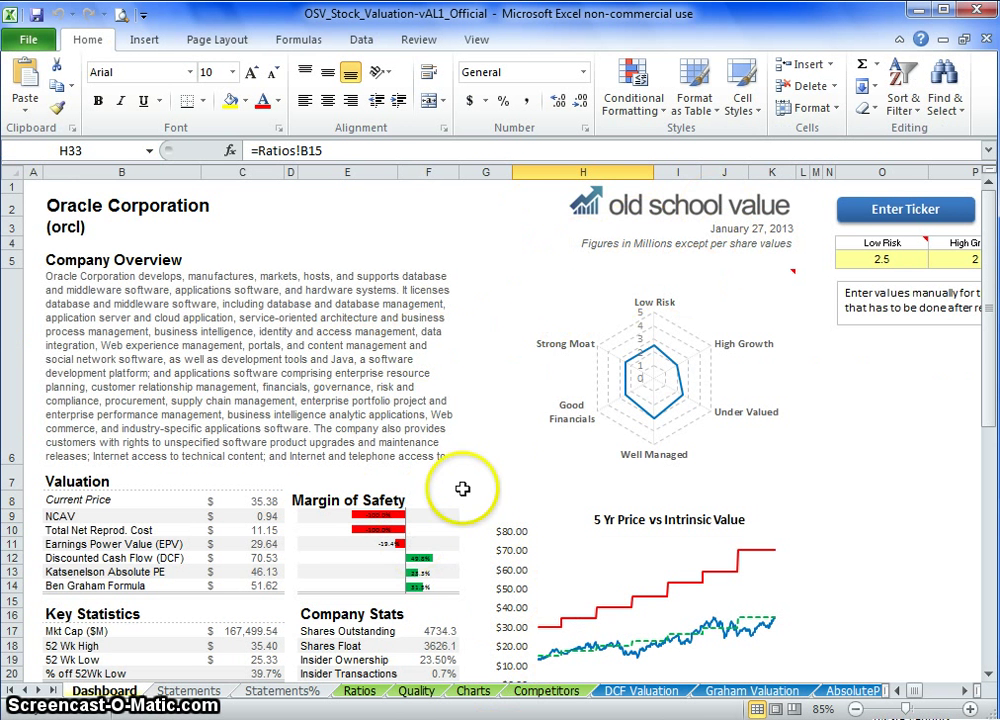
pyautogui.scroll(-2, 400, 437)
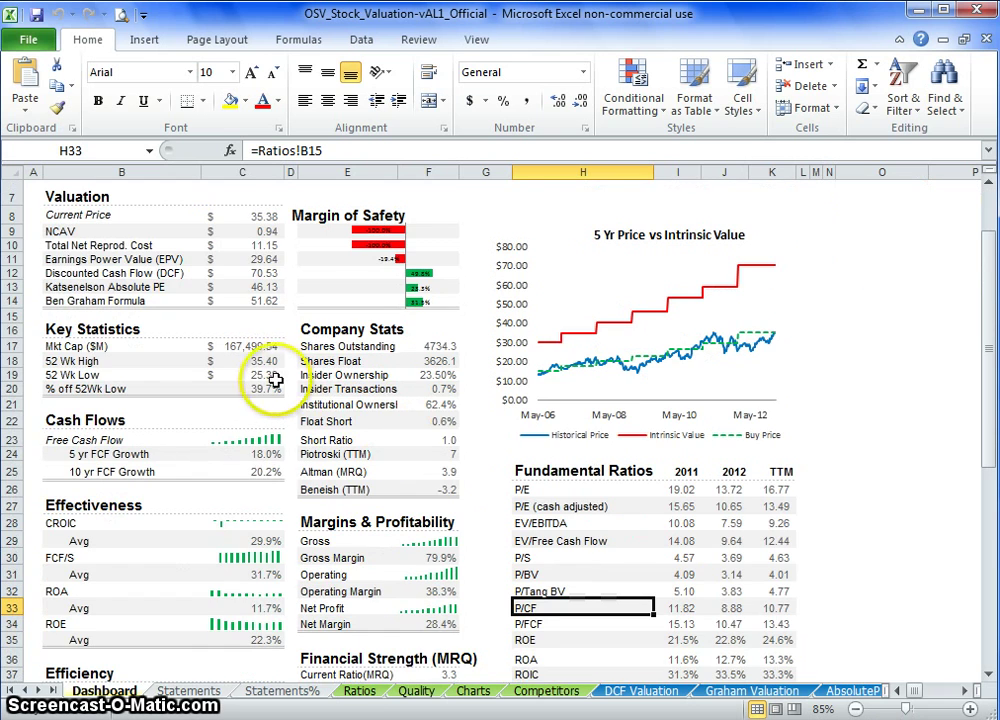
pyautogui.scroll(-4, 257, 412)
pyautogui.scroll(-1, 320, 418)
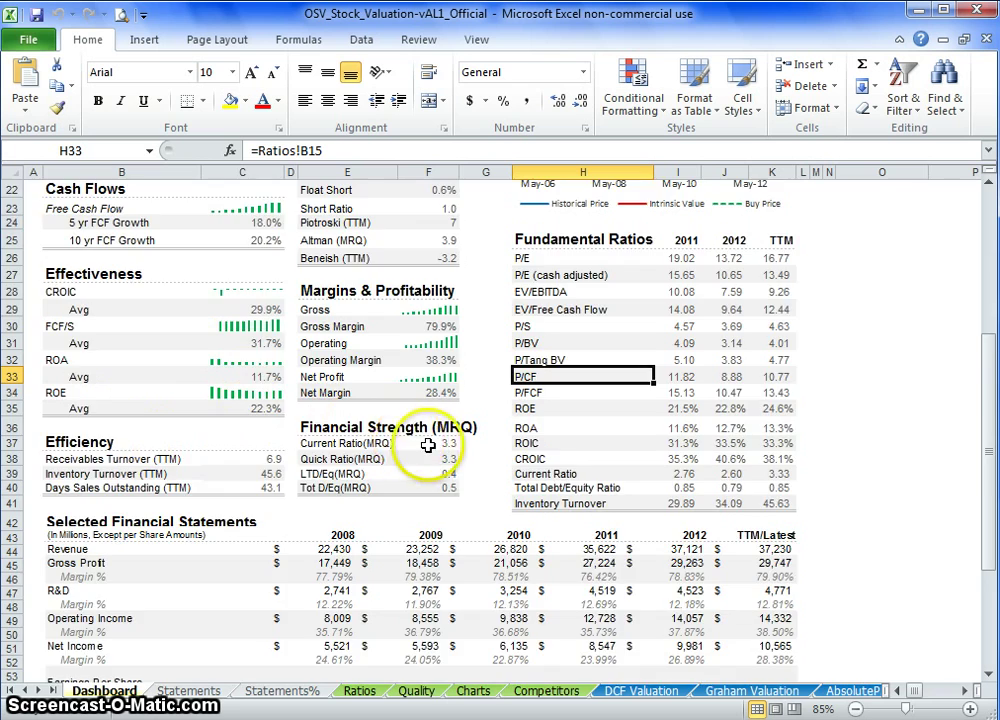
pyautogui.scroll(-4, 440, 446)
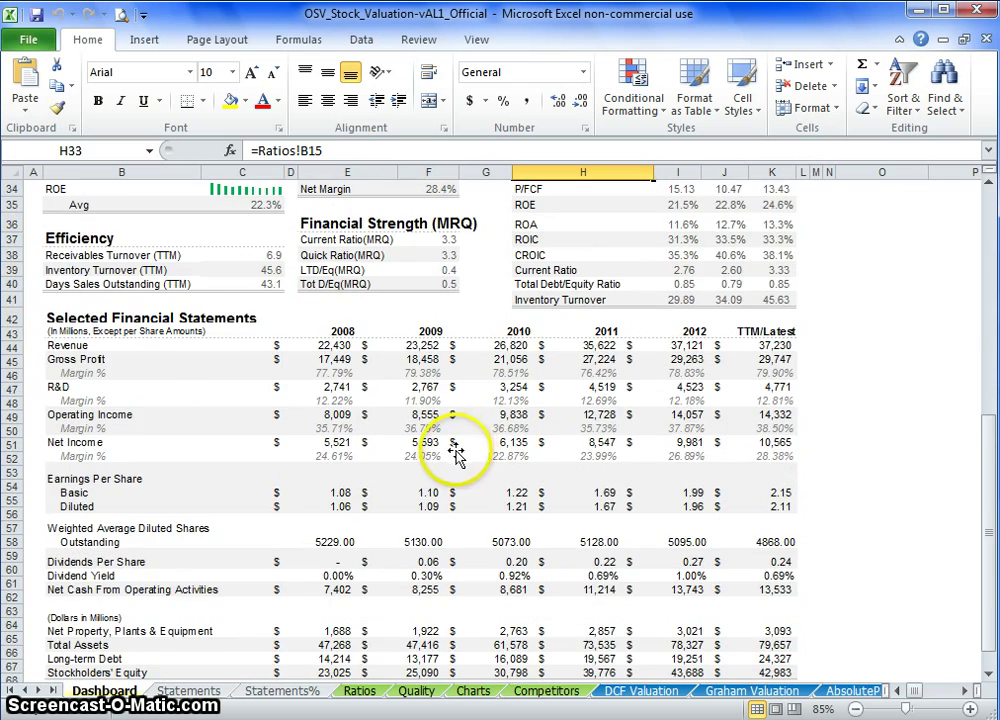
pyautogui.scroll(-1, 265, 478)
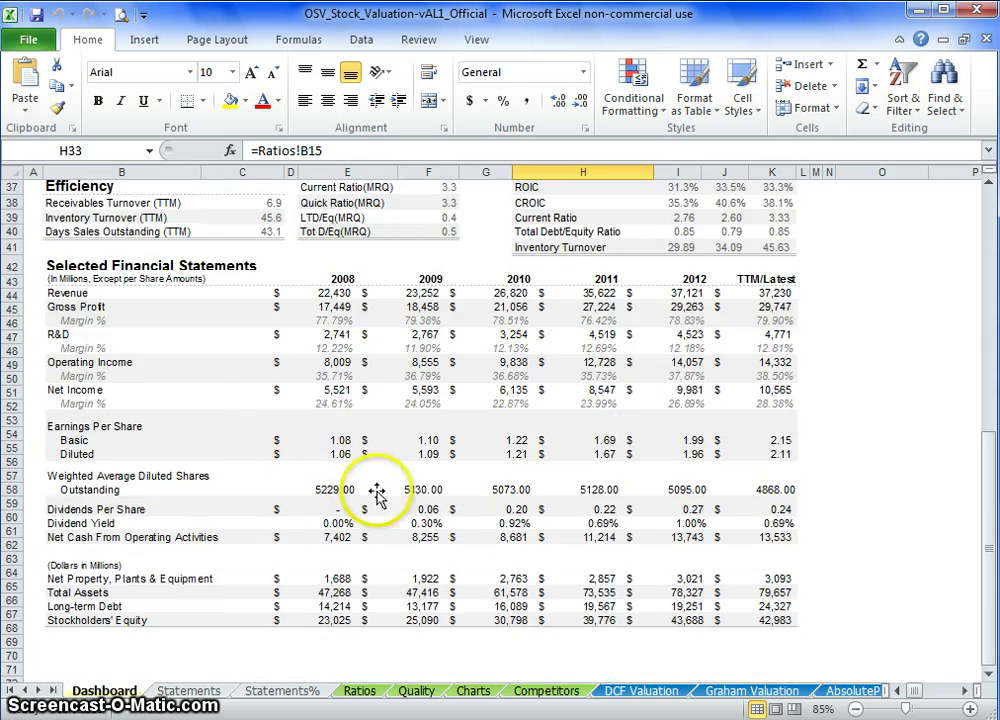
pyautogui.scroll(12, 462, 508)
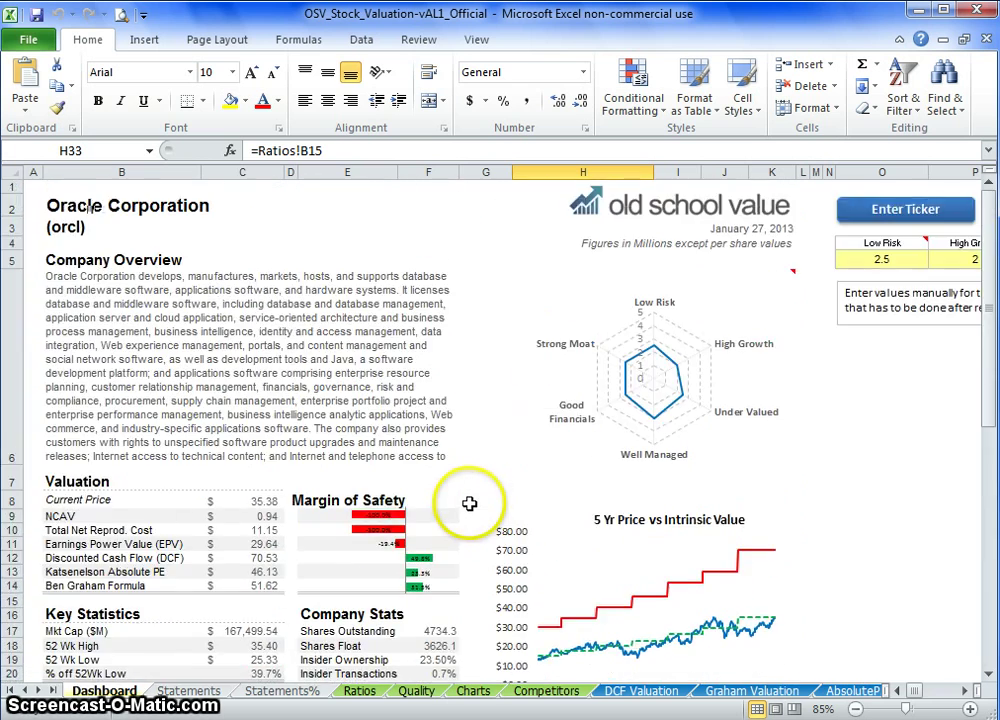
# Open the Ratios sheet and examine Oracle's P/FCF values from 2005 to 2012, highlighting the 2012 and TTM figures.
pyautogui.click(358, 691)
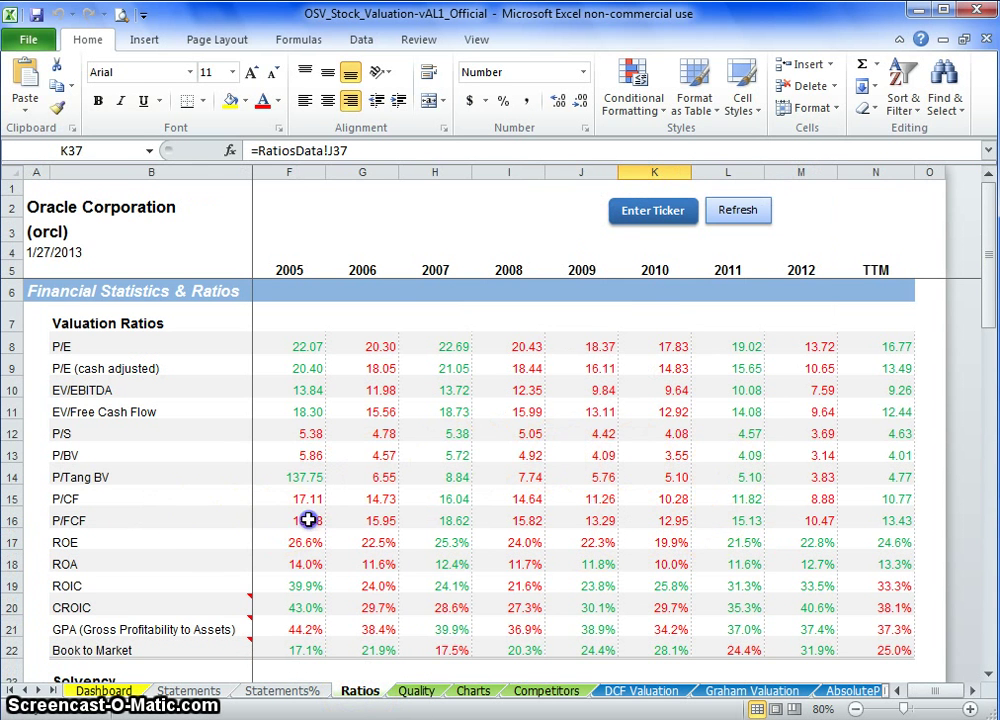
pyautogui.moveTo(310, 520); pyautogui.dragTo(820, 520)
pyautogui.click(820, 520)
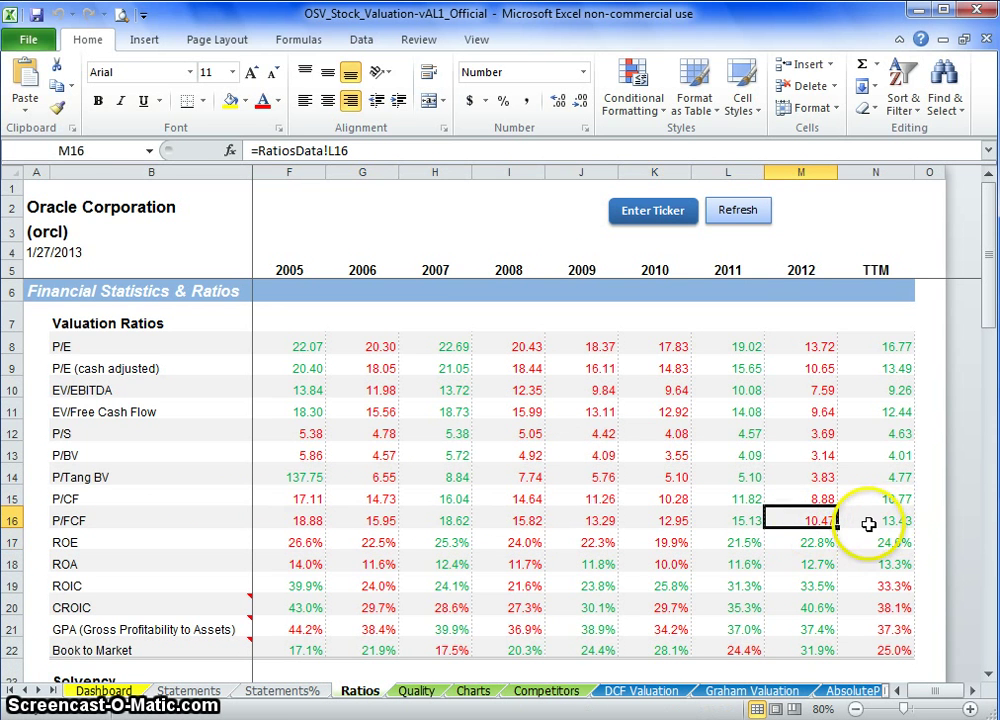
pyautogui.moveTo(869, 524); pyautogui.dragTo(793, 519)
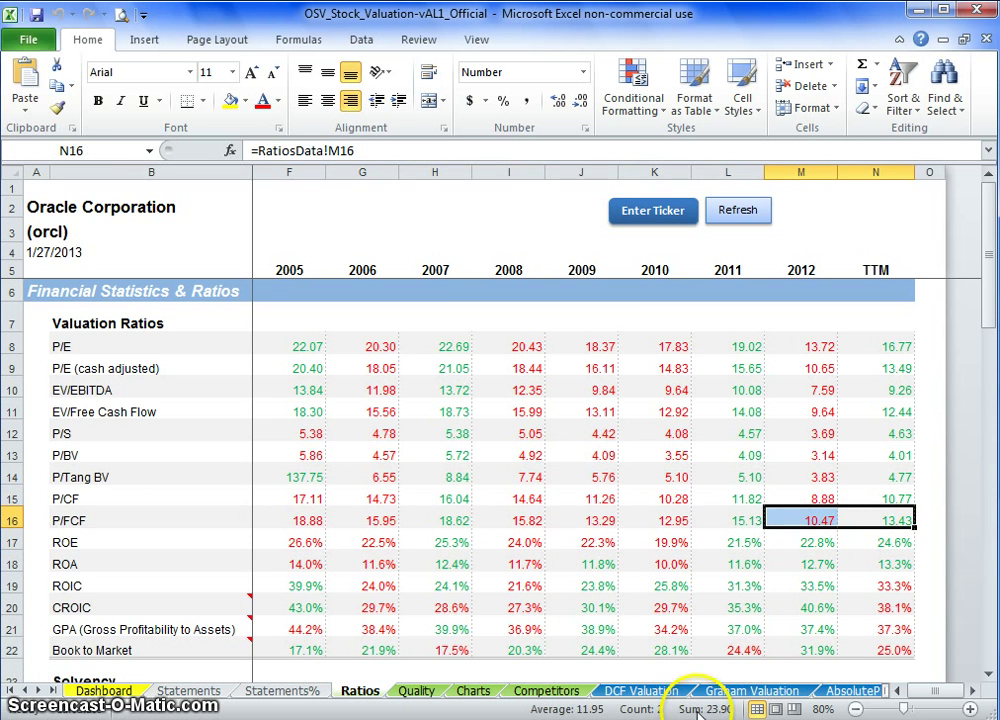
# Highlight the ROE row from 2003 through TTM and review its trend over the years.
pyautogui.click(877, 543)
pyautogui.moveTo(877, 543); pyautogui.dragTo(381, 543)
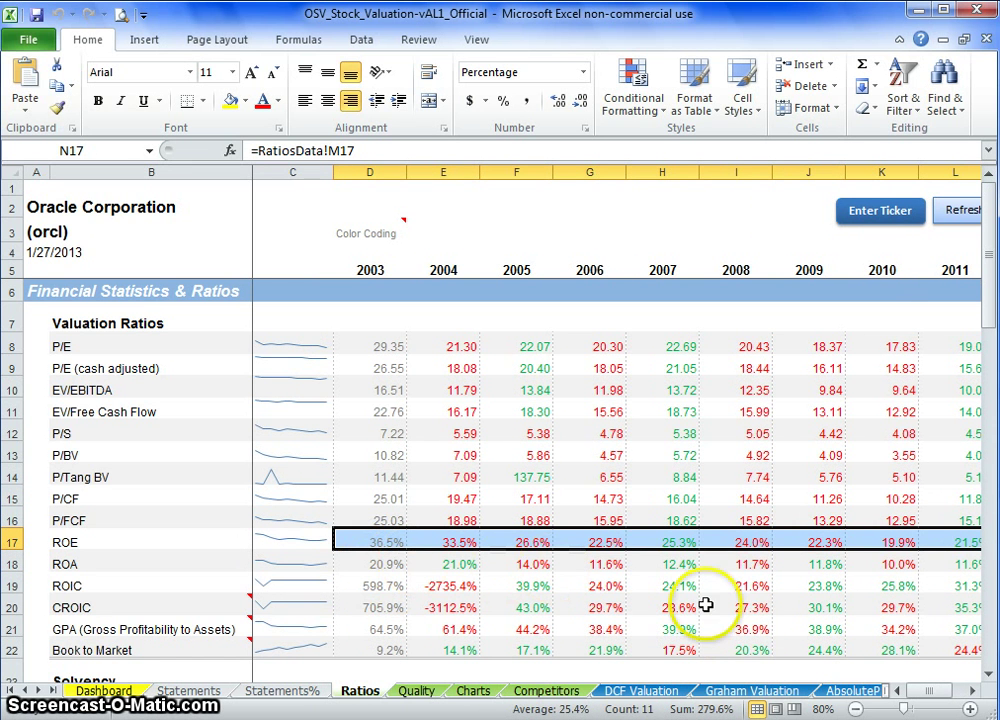
pyautogui.click(969, 690)
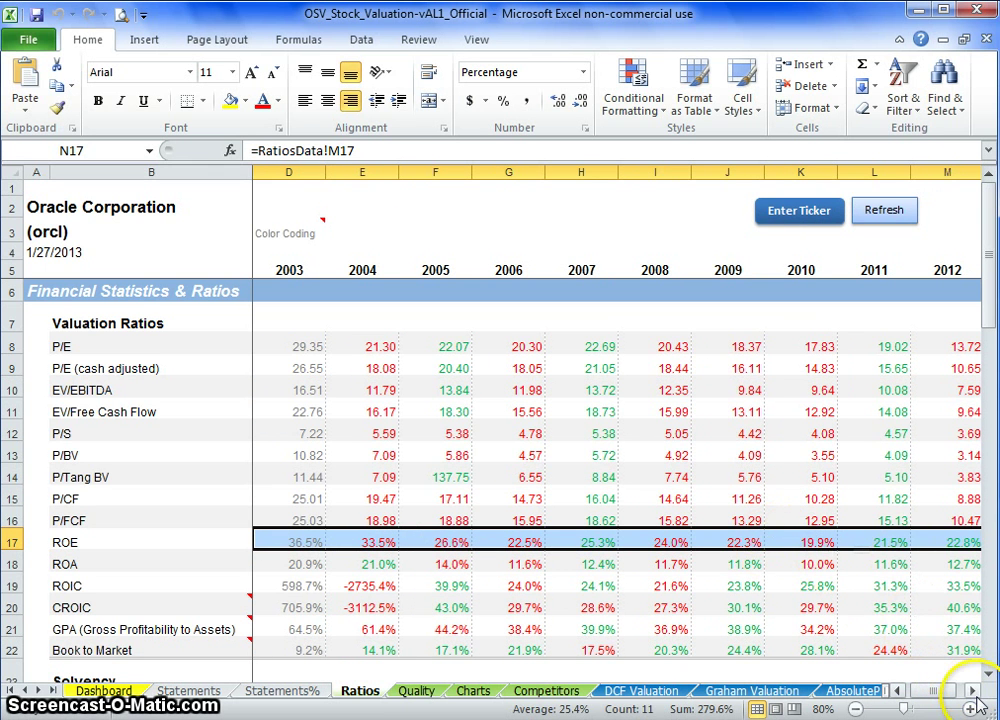
pyautogui.click(971, 690)
pyautogui.click(978, 697)
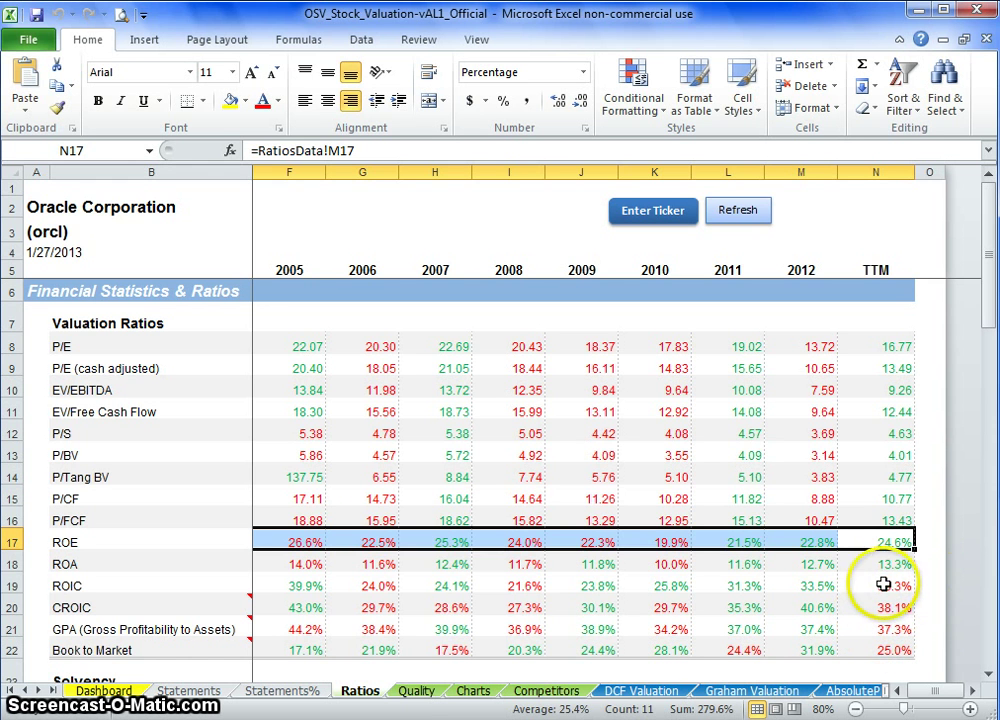
# Compare ROIC and CROIC across the years, checking the 2004 outliers and highlighting 2005 through TTM.
pyautogui.moveTo(884, 584); pyautogui.dragTo(307, 613)
pyautogui.moveTo(357, 586); pyautogui.dragTo(366, 606)
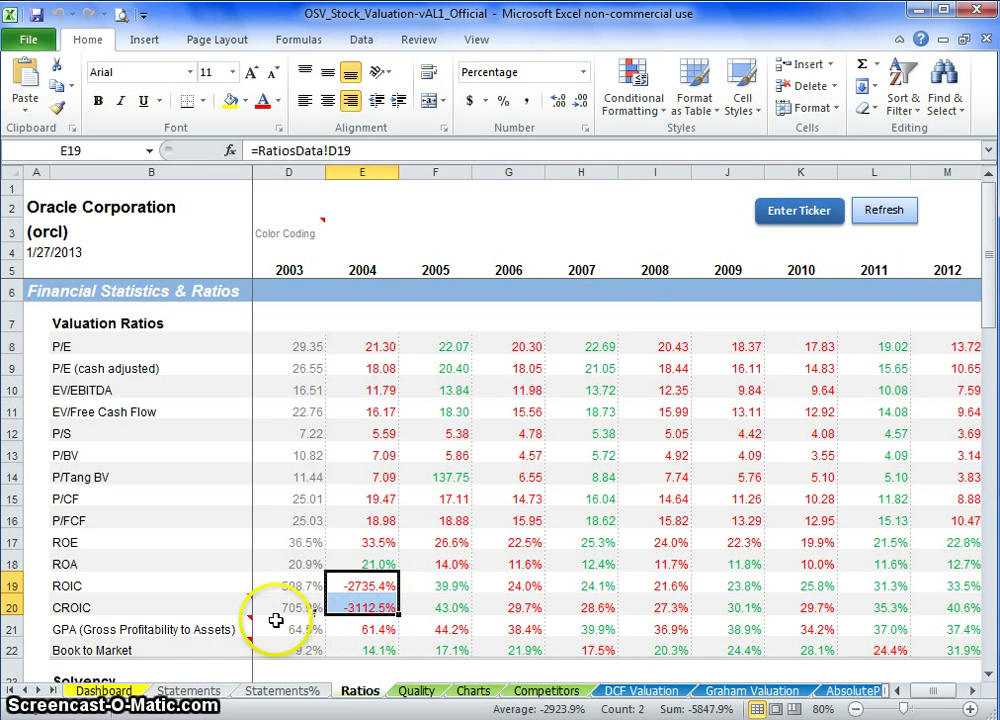
pyautogui.moveTo(300, 585); pyautogui.dragTo(884, 607)
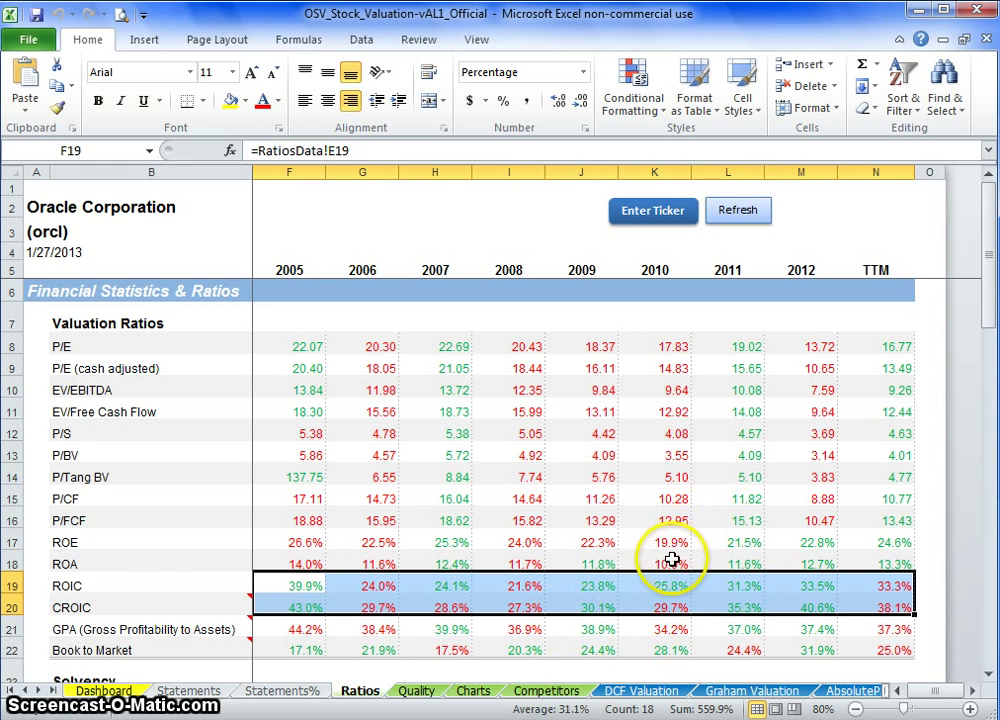
# Examine the Quick Ratio and Current Ratio under Solvency, highlighting 2005 to 2012 and the TTM values.
pyautogui.scroll(-2, 672, 560)
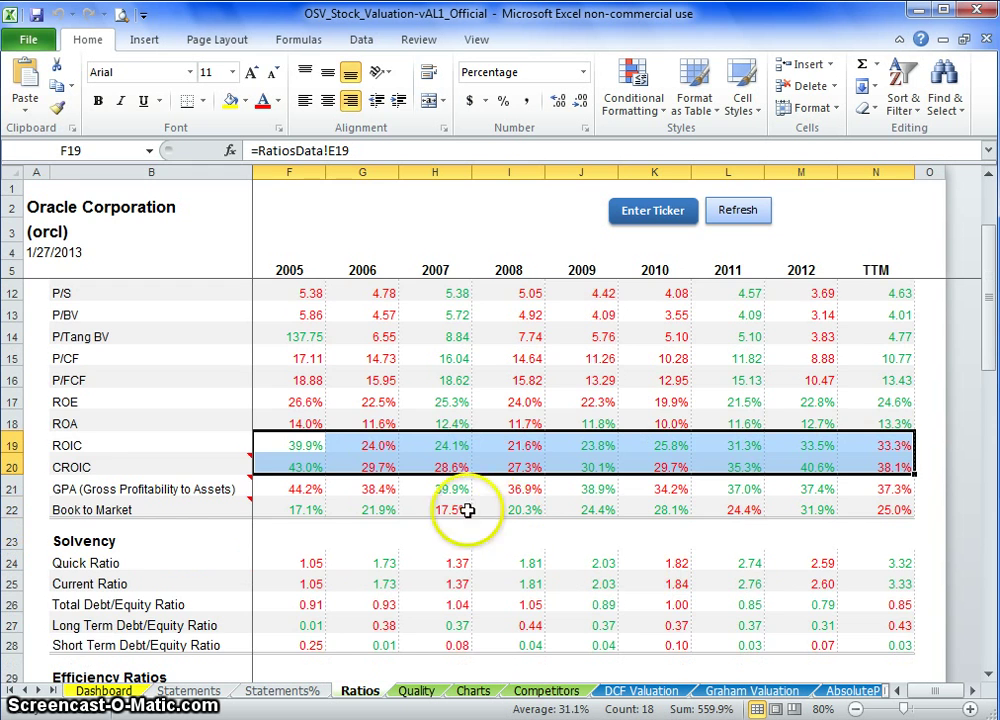
pyautogui.scroll(-1, 460, 505)
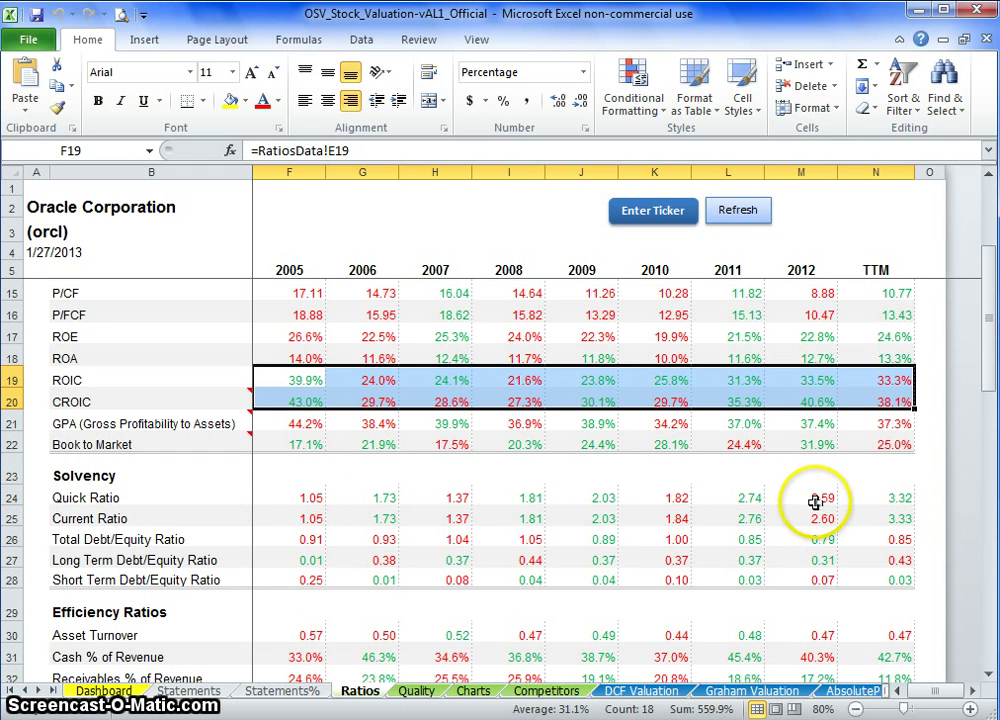
pyautogui.moveTo(818, 503); pyautogui.dragTo(293, 521)
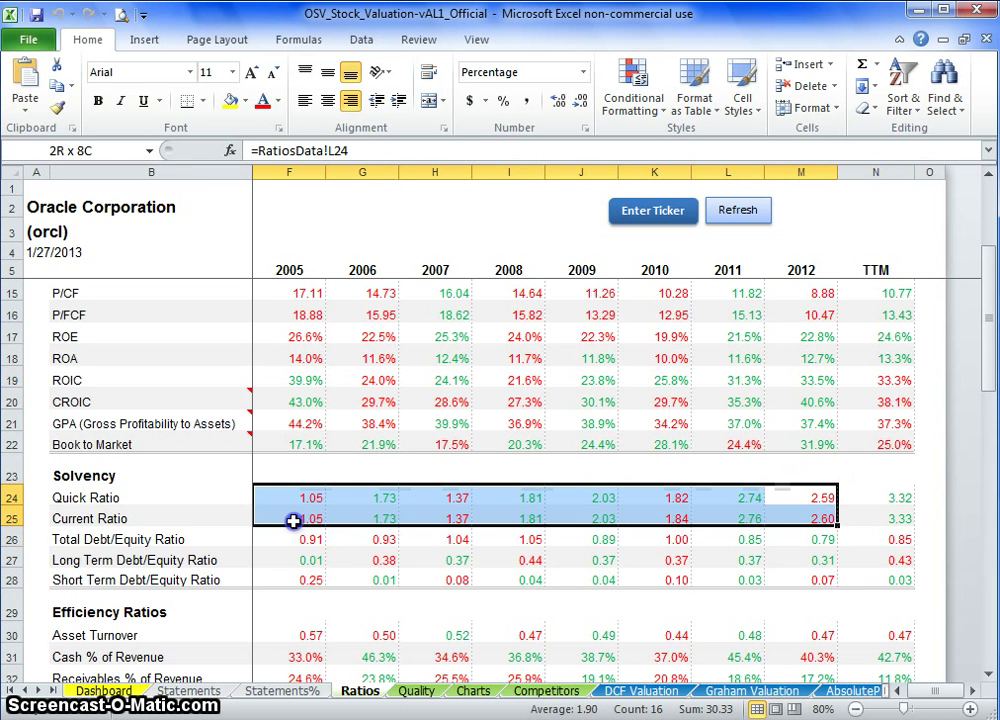
pyautogui.click(899, 692)
pyautogui.click(899, 692)
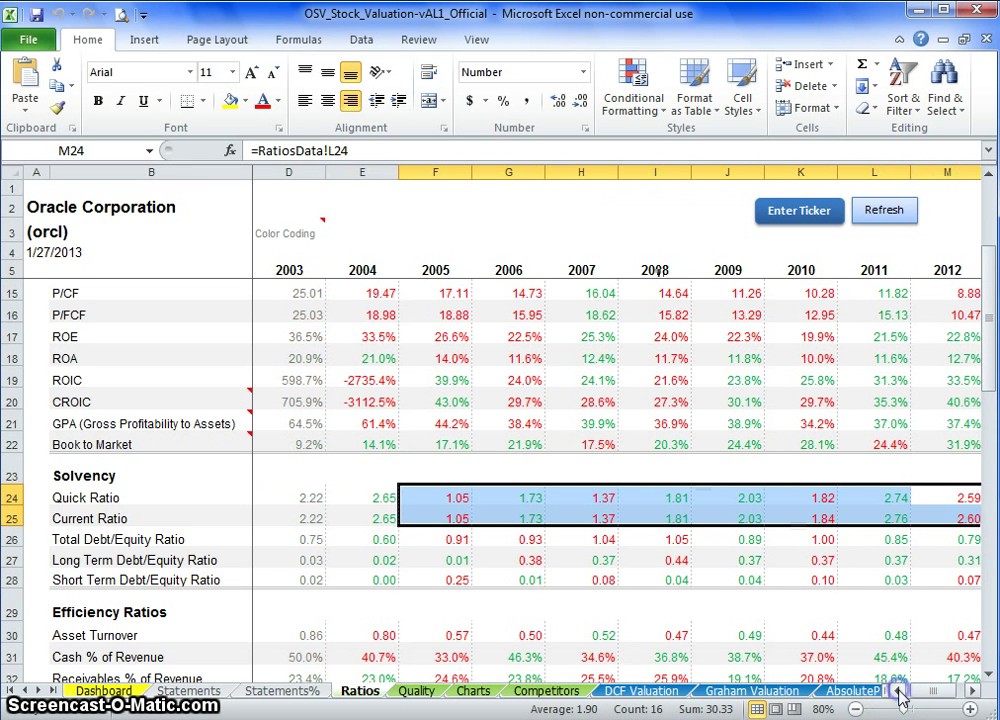
pyautogui.click(971, 690)
pyautogui.click(971, 690)
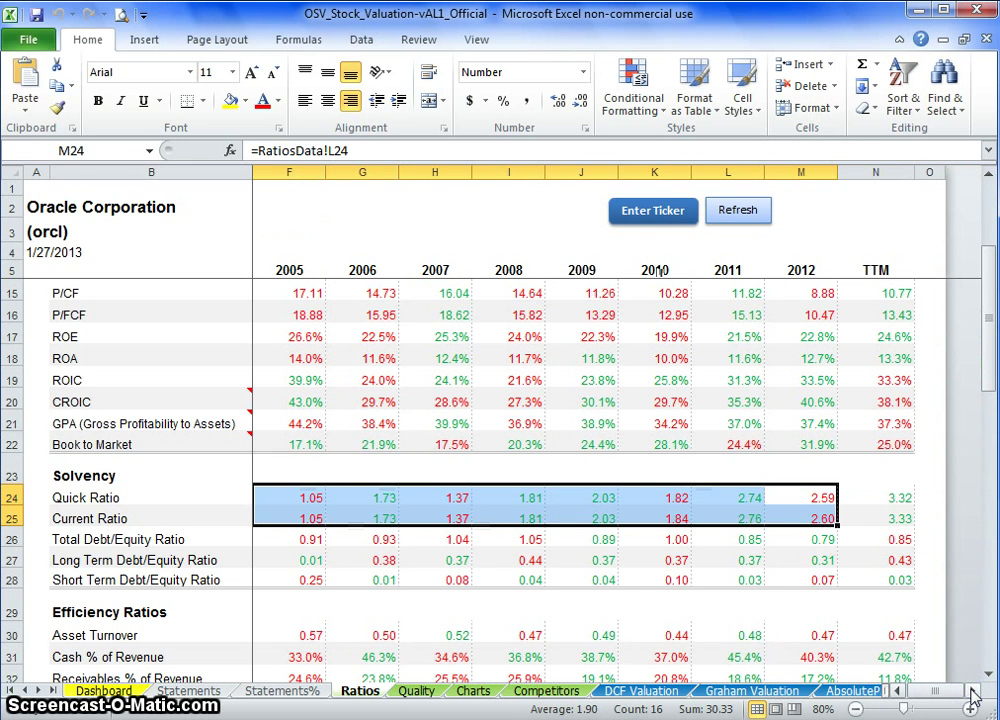
pyautogui.moveTo(886, 497); pyautogui.dragTo(886, 527)
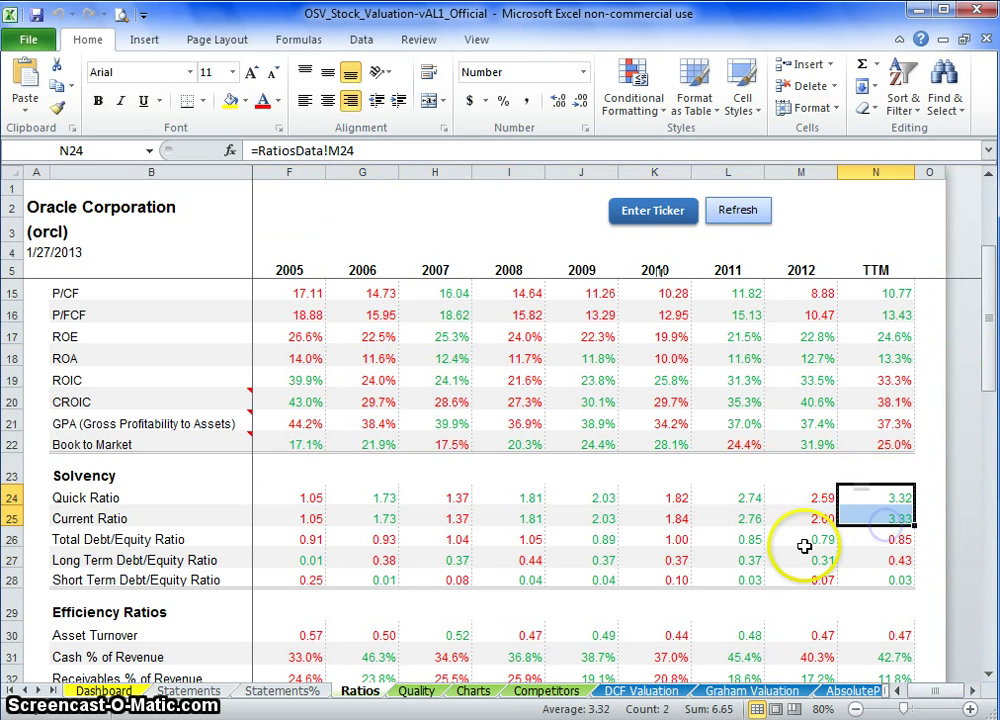
# Examine the Total and Long Term Debt/Equity ratios across all years, focusing on the 2012 and TTM values.
pyautogui.moveTo(828, 539); pyautogui.dragTo(842, 566)
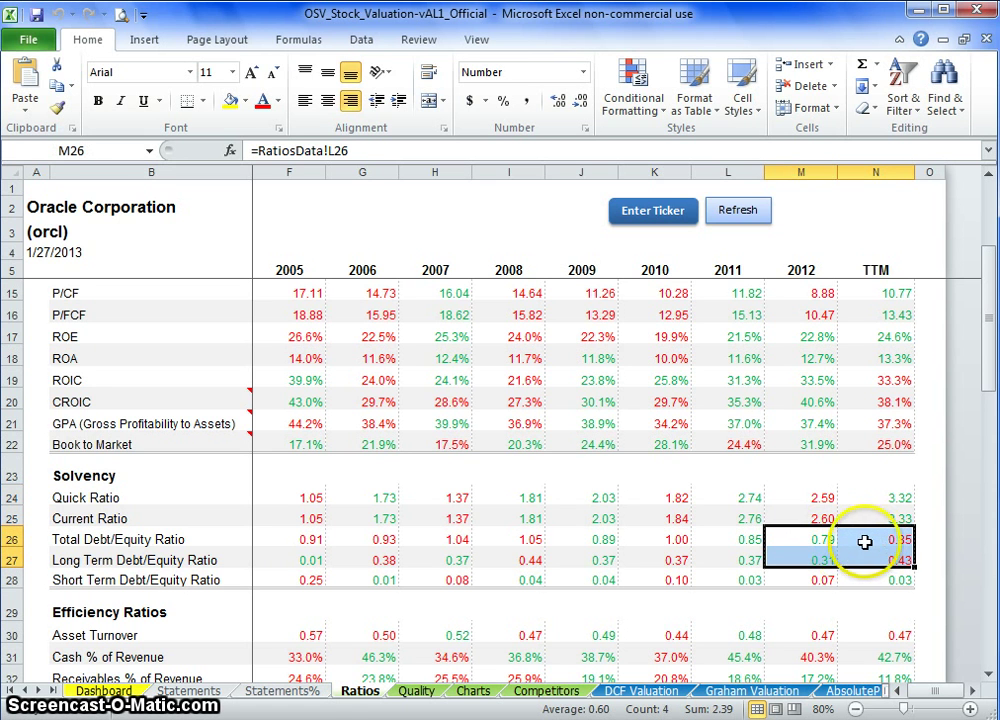
pyautogui.moveTo(848, 537); pyautogui.dragTo(778, 554)
pyautogui.click(803, 543)
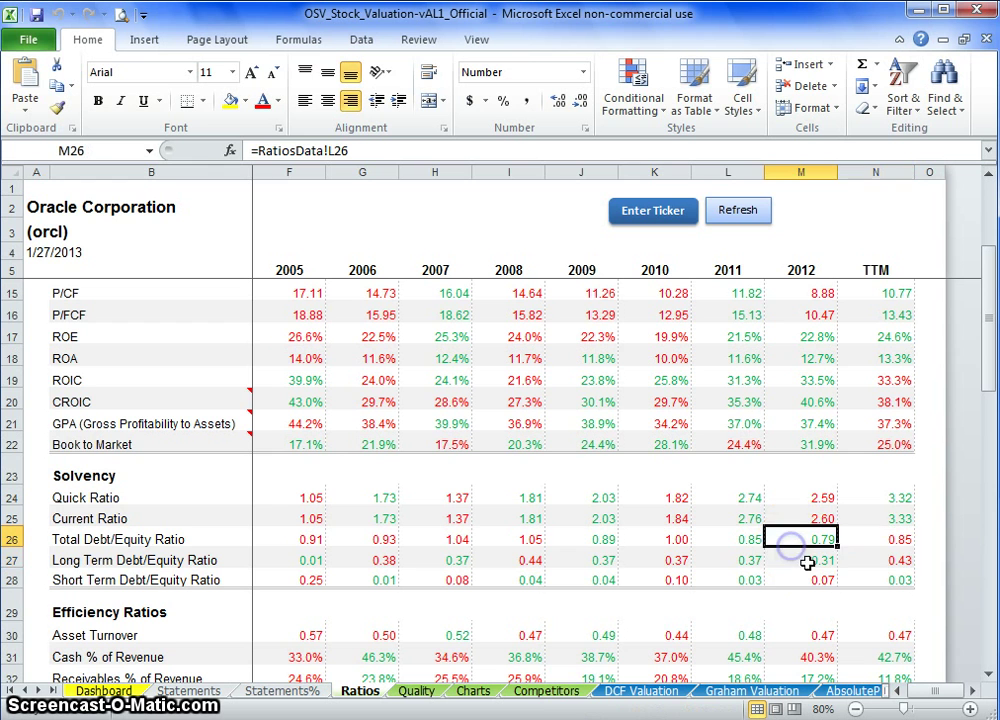
pyautogui.click(854, 555)
pyautogui.moveTo(854, 555); pyautogui.dragTo(885, 540)
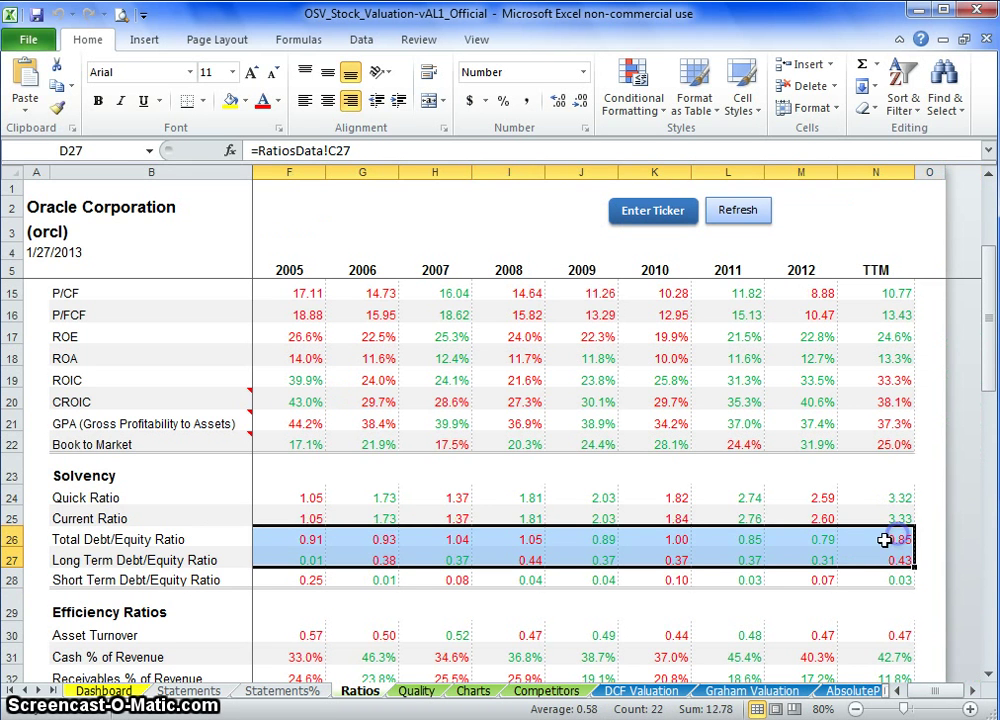
pyautogui.click(885, 540)
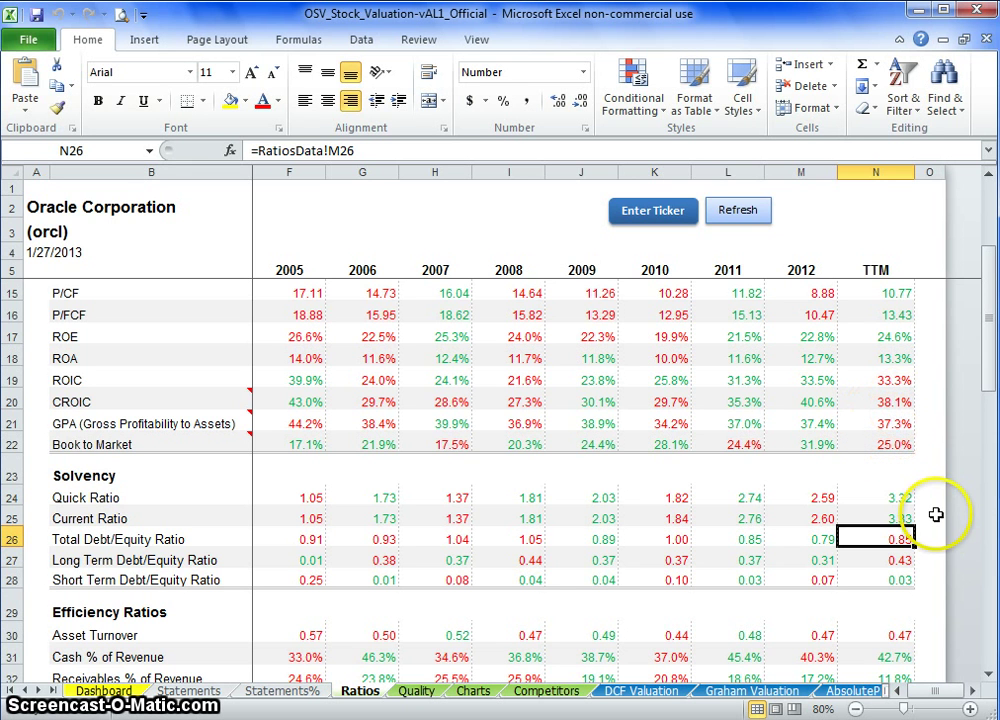
# Examine Days Sales Outstanding under Liquidity Ratios, highlighting the values from 2005 through TTM.
pyautogui.scroll(-2, 806, 575)
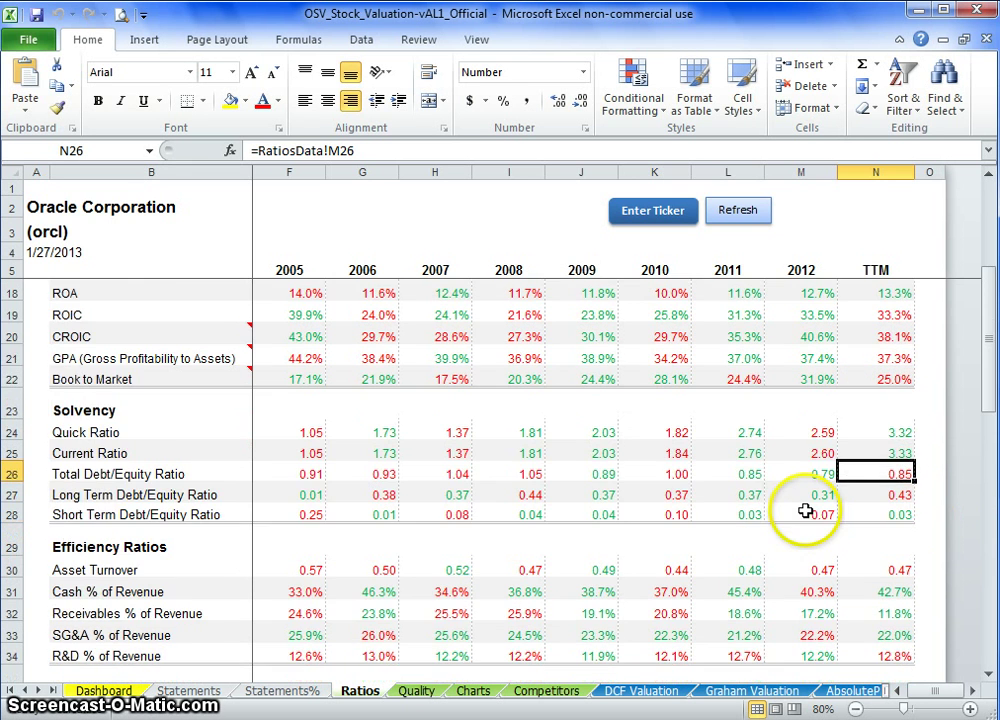
pyautogui.scroll(-2, 730, 508)
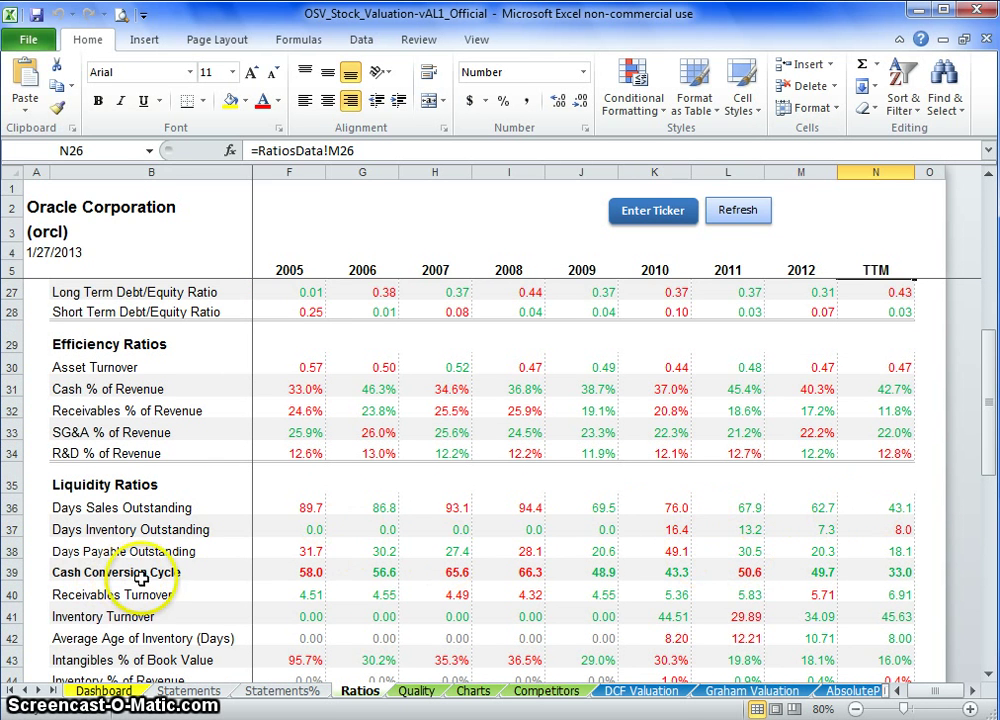
pyautogui.moveTo(879, 508); pyautogui.dragTo(428, 508)
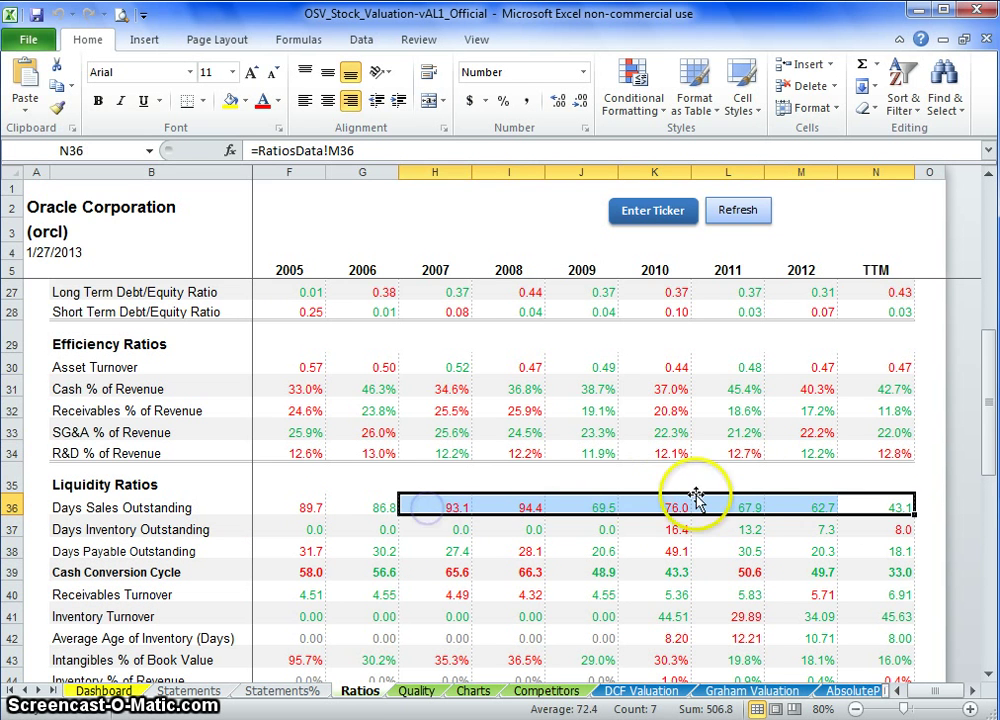
pyautogui.moveTo(282, 508); pyautogui.dragTo(885, 509)
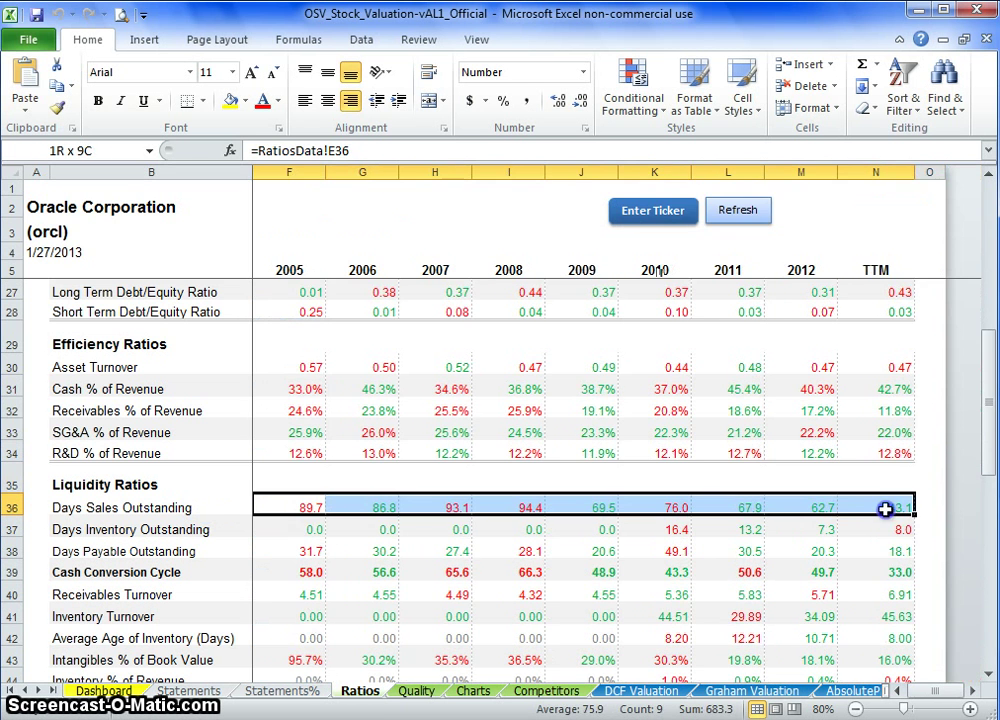
pyautogui.click(791, 502)
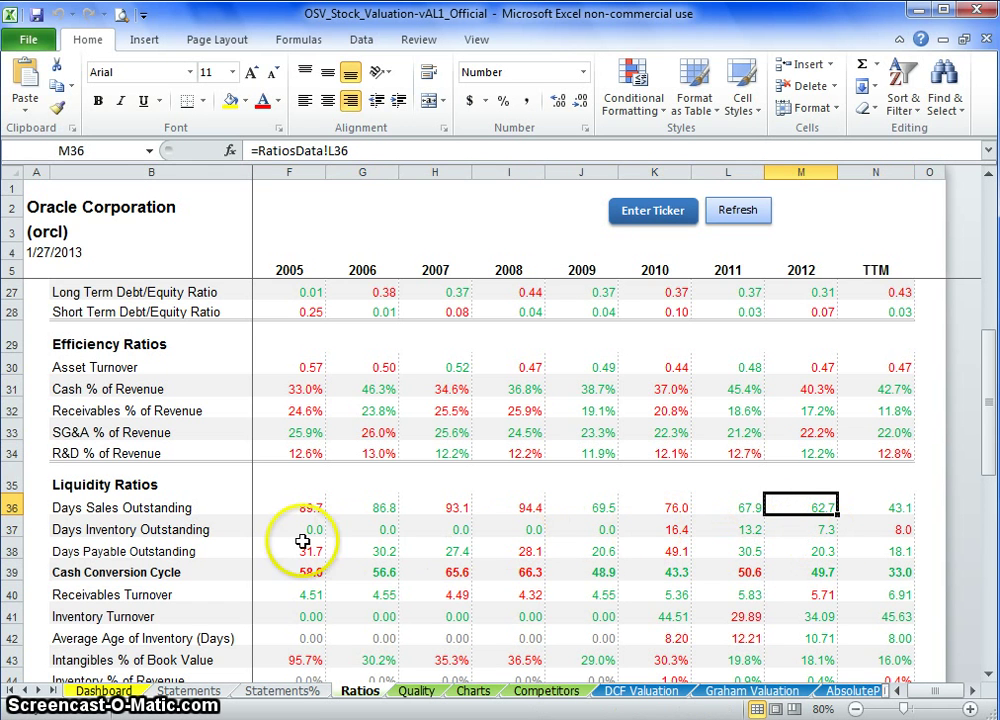
# Examine Days Inventory Outstanding across the years, highlighting the values from 2010 through TTM.
pyautogui.moveTo(283, 529); pyautogui.dragTo(716, 526)
pyautogui.moveTo(315, 529); pyautogui.dragTo(728, 529)
pyautogui.moveTo(793, 529); pyautogui.dragTo(833, 534)
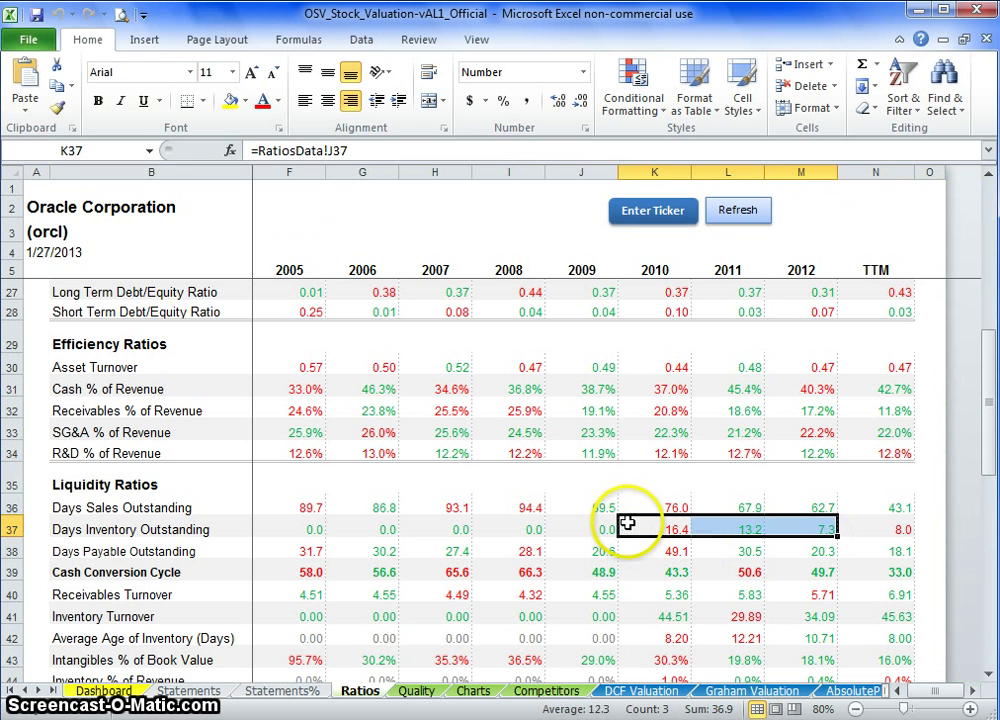
pyautogui.moveTo(663, 528); pyautogui.dragTo(690, 529)
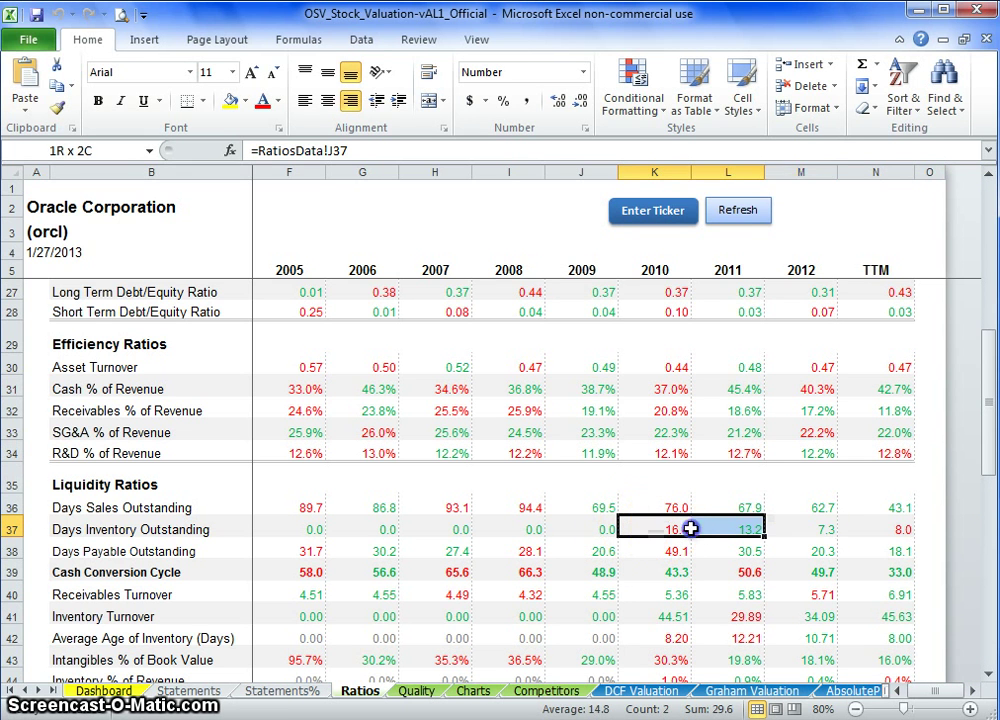
pyautogui.moveTo(770, 528); pyautogui.dragTo(857, 528)
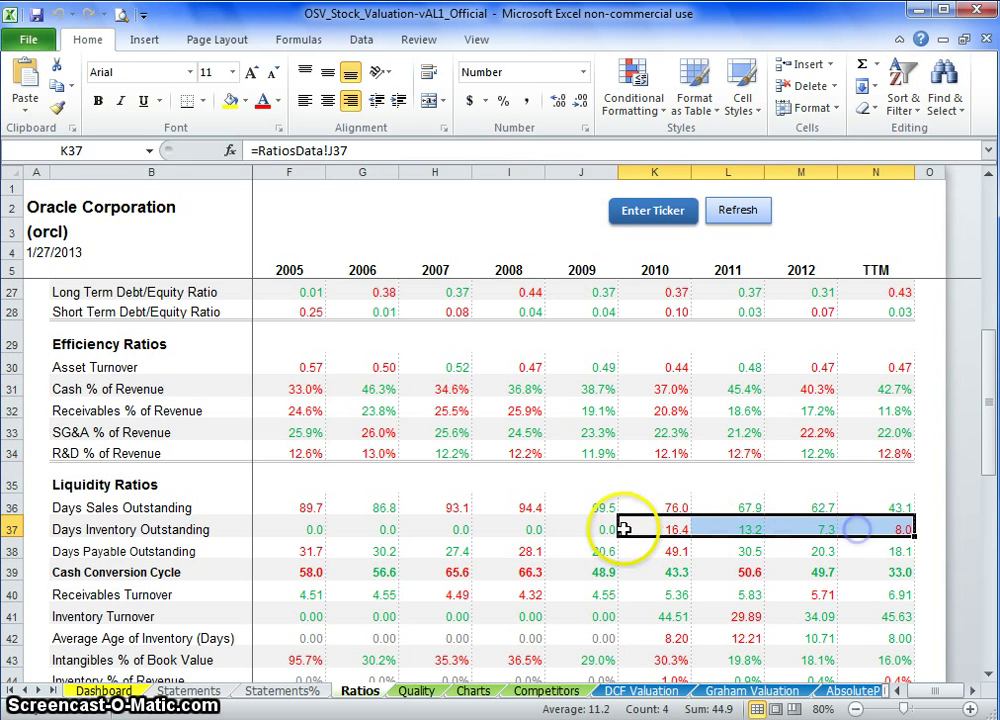
pyautogui.click(801, 538)
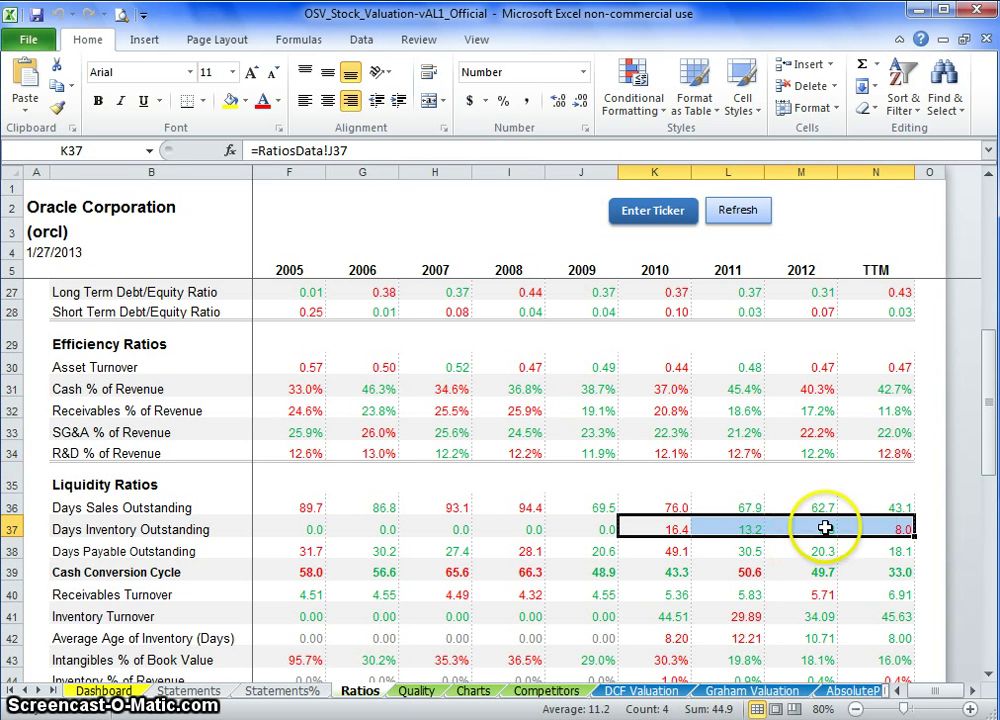
pyautogui.moveTo(825, 528); pyautogui.dragTo(673, 529)
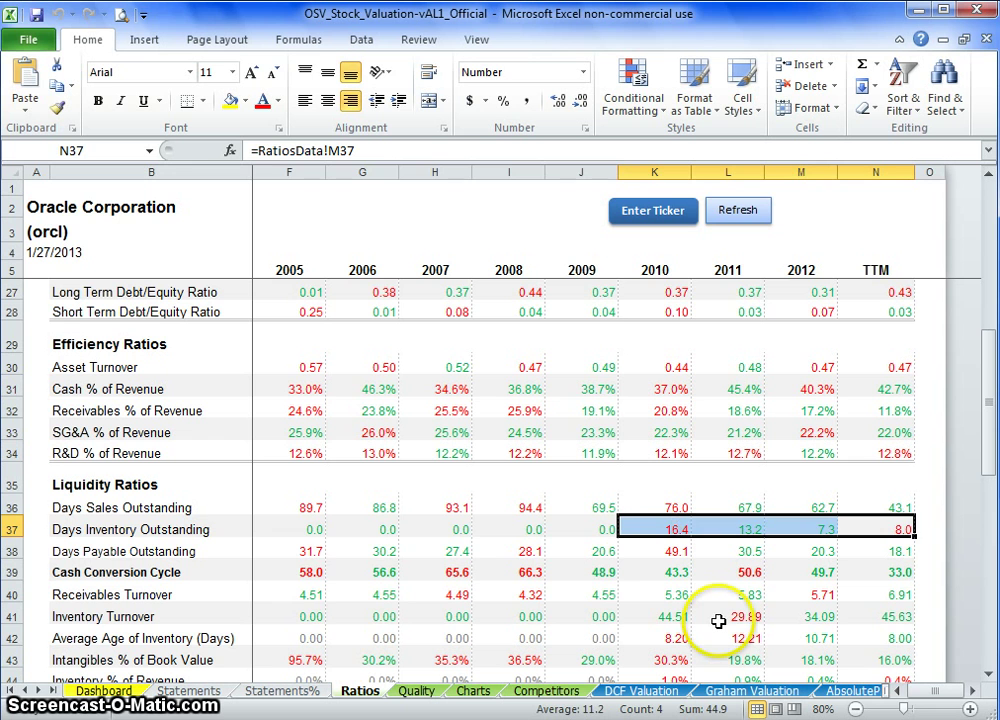
# Examine Days Payable Outstanding from 2005 through 2012, and the TTM value of the Cash Conversion Cycle.
pyautogui.moveTo(320, 557); pyautogui.dragTo(806, 549)
pyautogui.click(818, 552)
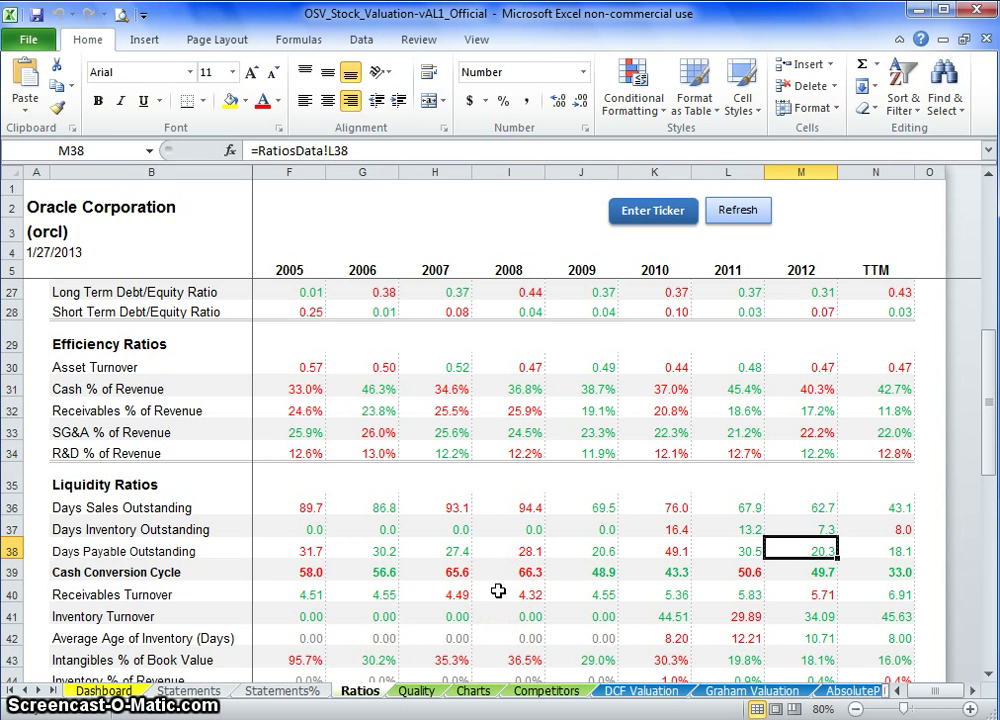
pyautogui.click(882, 570)
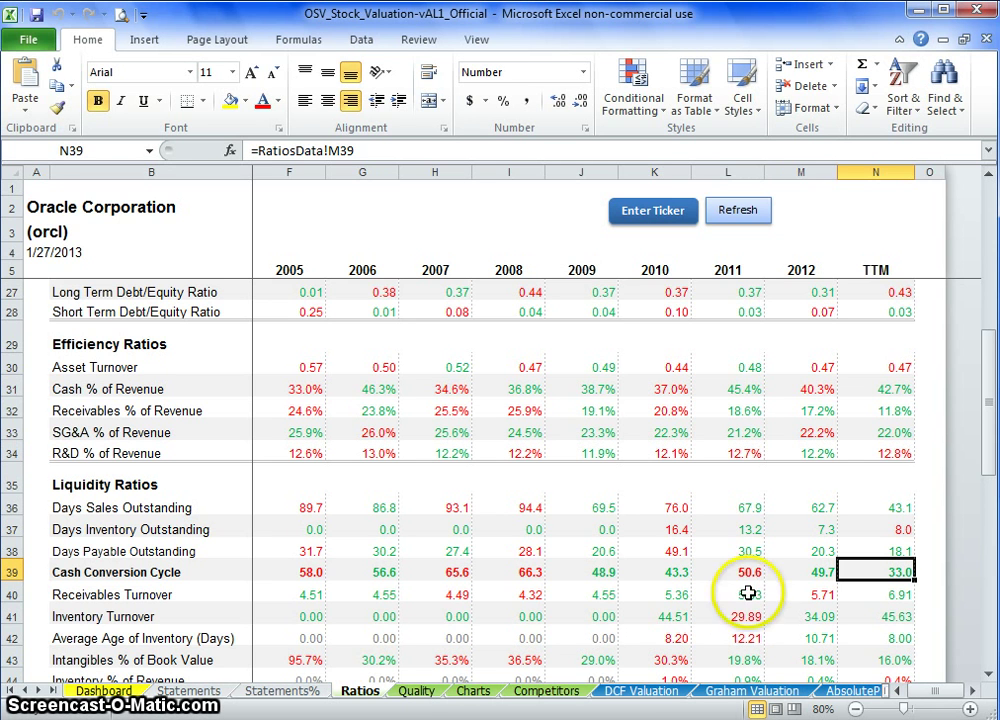
pyautogui.click(868, 574)
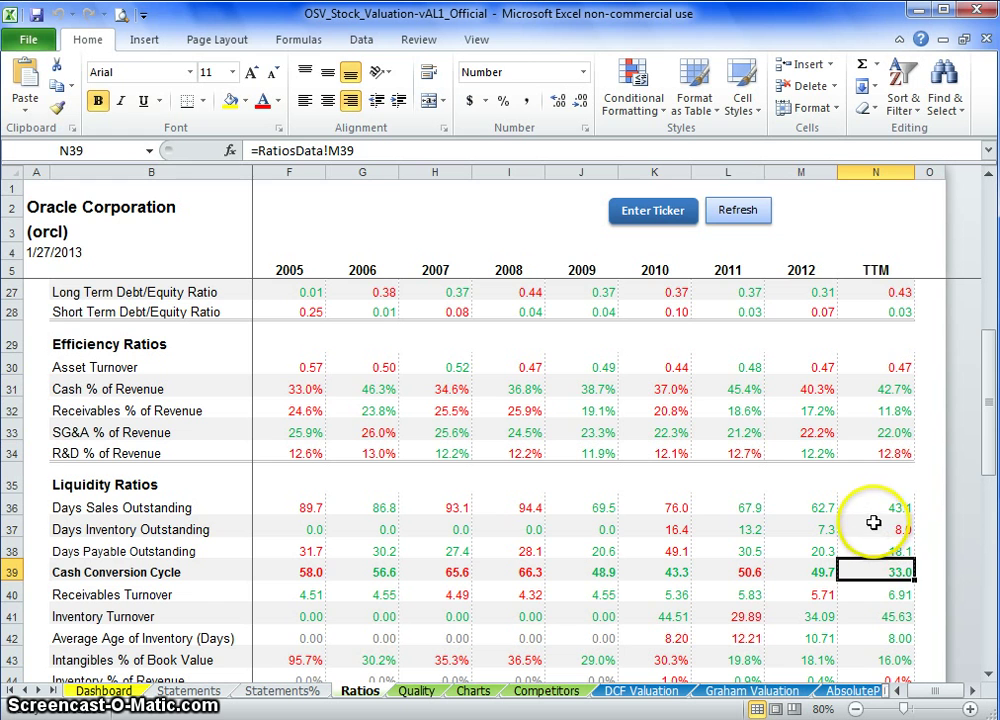
# Review the Days Inventory Outstanding trend from 2010 through TTM, highlighting the range and focusing on the TTM value.
pyautogui.moveTo(876, 524); pyautogui.dragTo(752, 535)
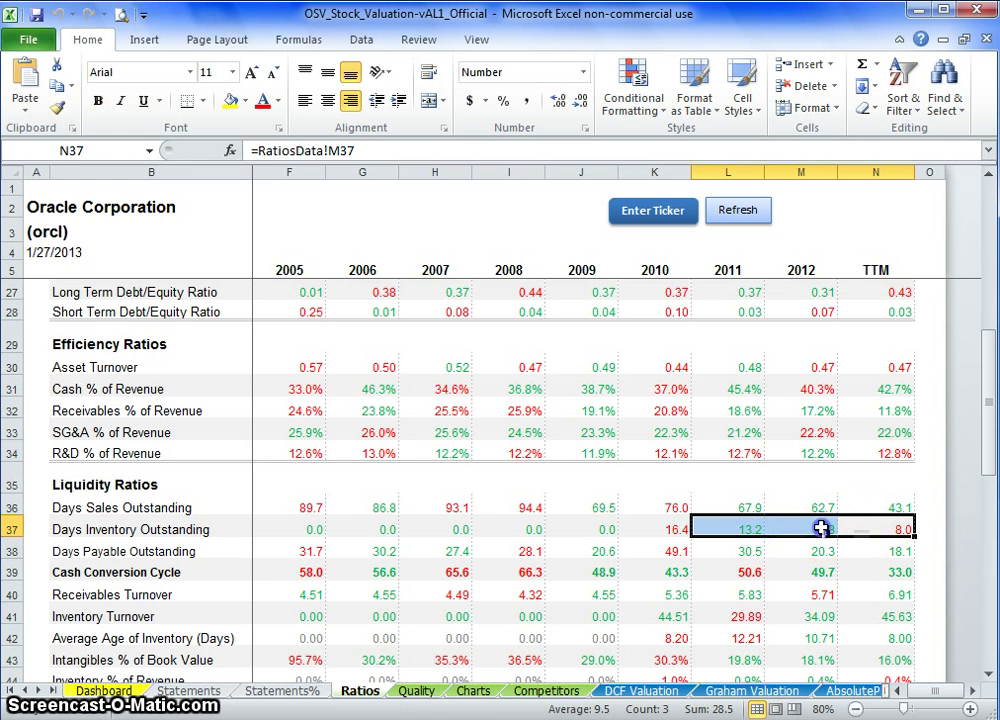
pyautogui.click(810, 531)
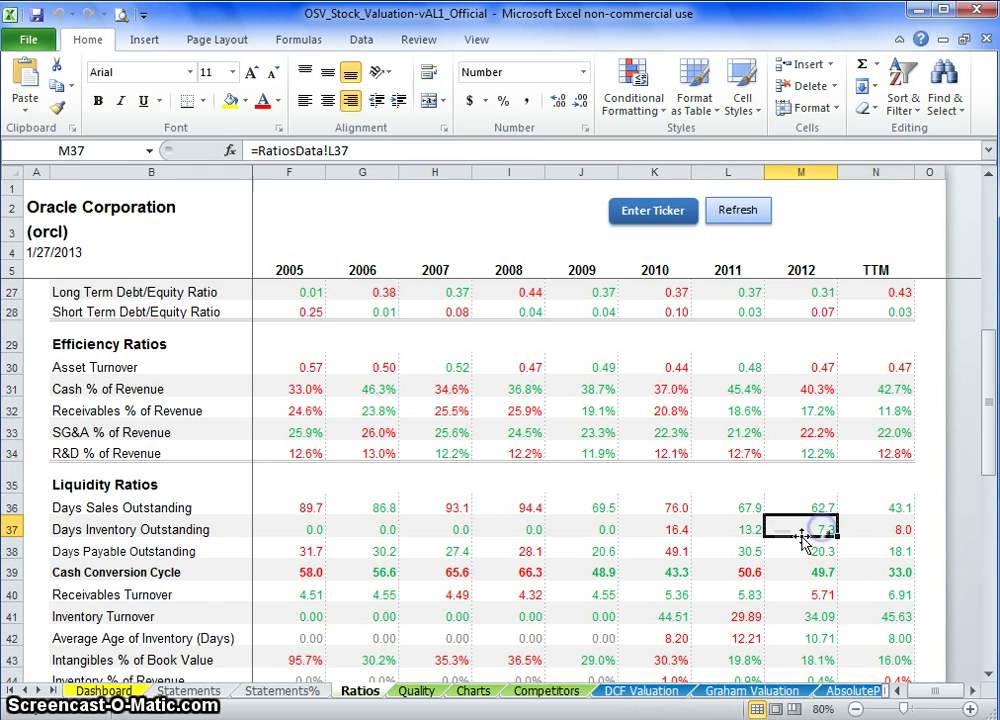
pyautogui.click(856, 526)
pyautogui.moveTo(856, 526); pyautogui.dragTo(650, 530)
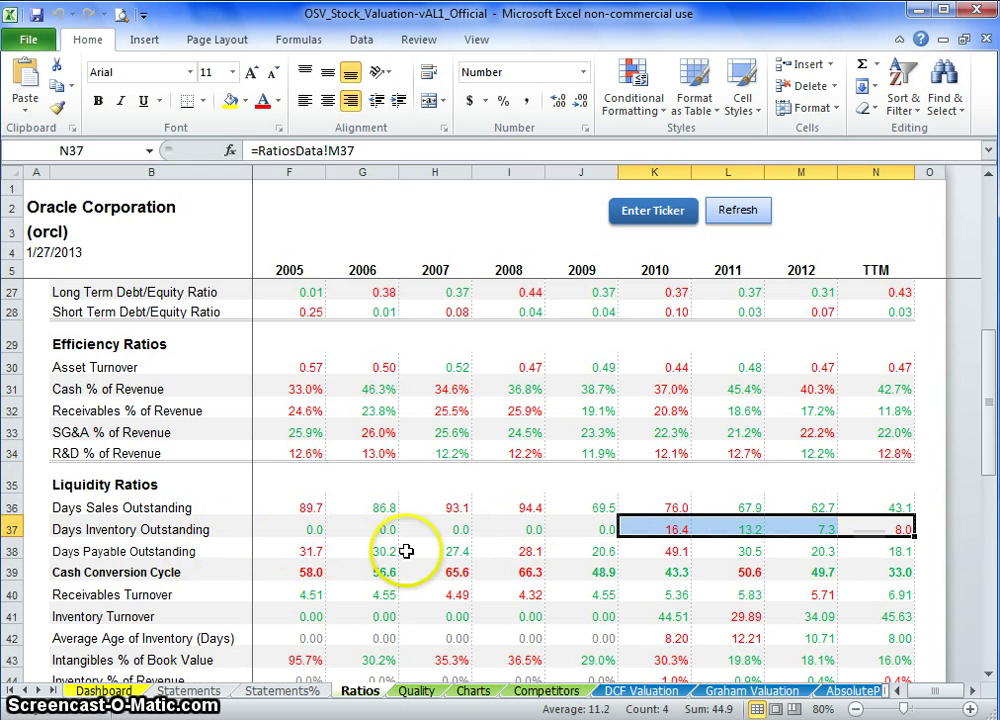
pyautogui.click(864, 529)
pyautogui.click(866, 530)
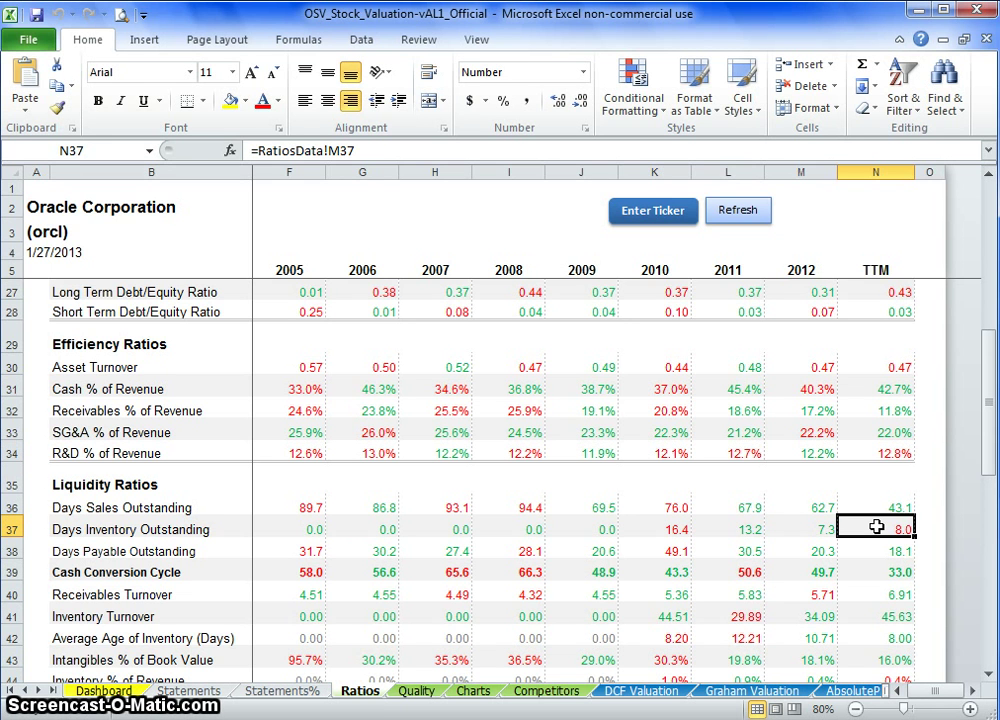
pyautogui.click(884, 527)
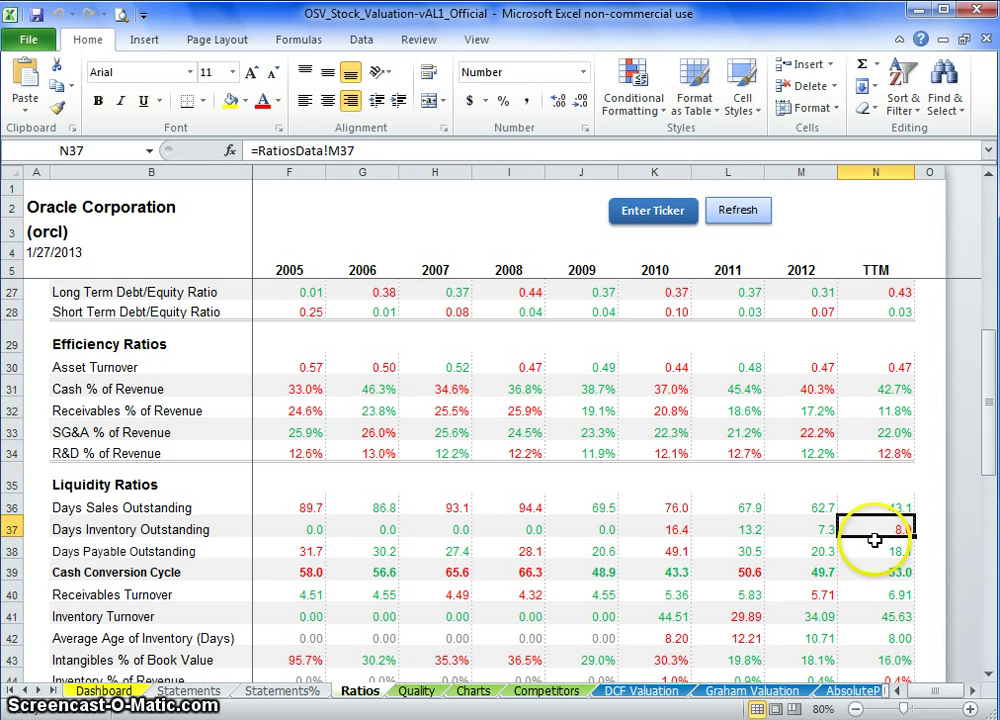
# Compare the TTM values of Days Sales Outstanding and Days Inventory Outstanding, highlighting both together.
pyautogui.click(872, 506)
pyautogui.click(870, 530)
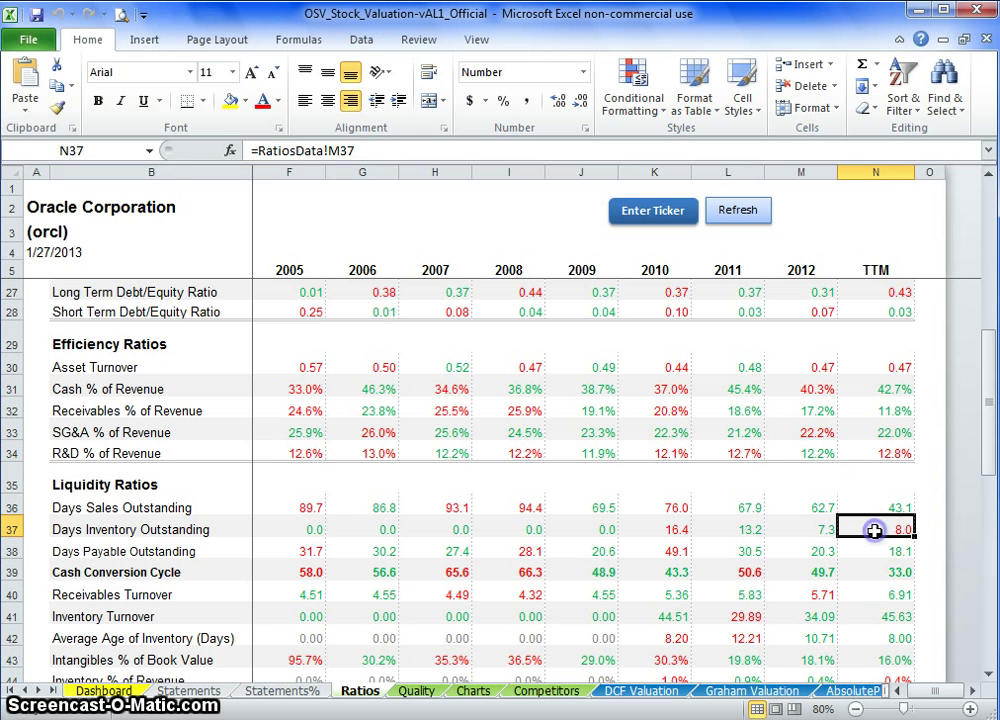
pyautogui.click(876, 508)
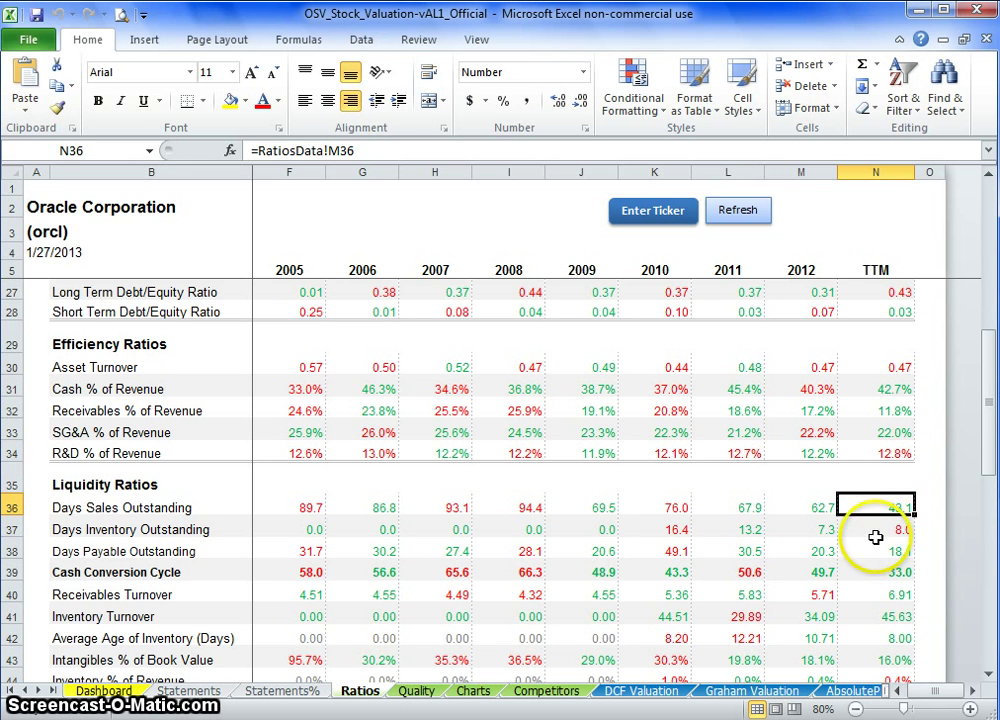
pyautogui.click(876, 525)
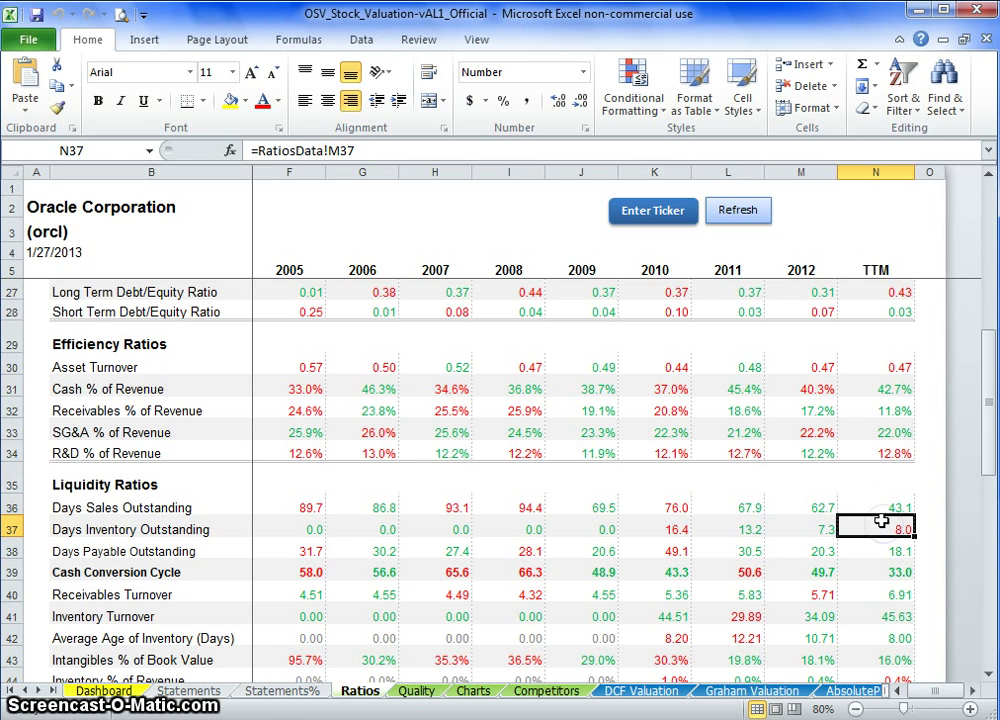
pyautogui.click(884, 507)
pyautogui.moveTo(873, 507); pyautogui.dragTo(873, 527)
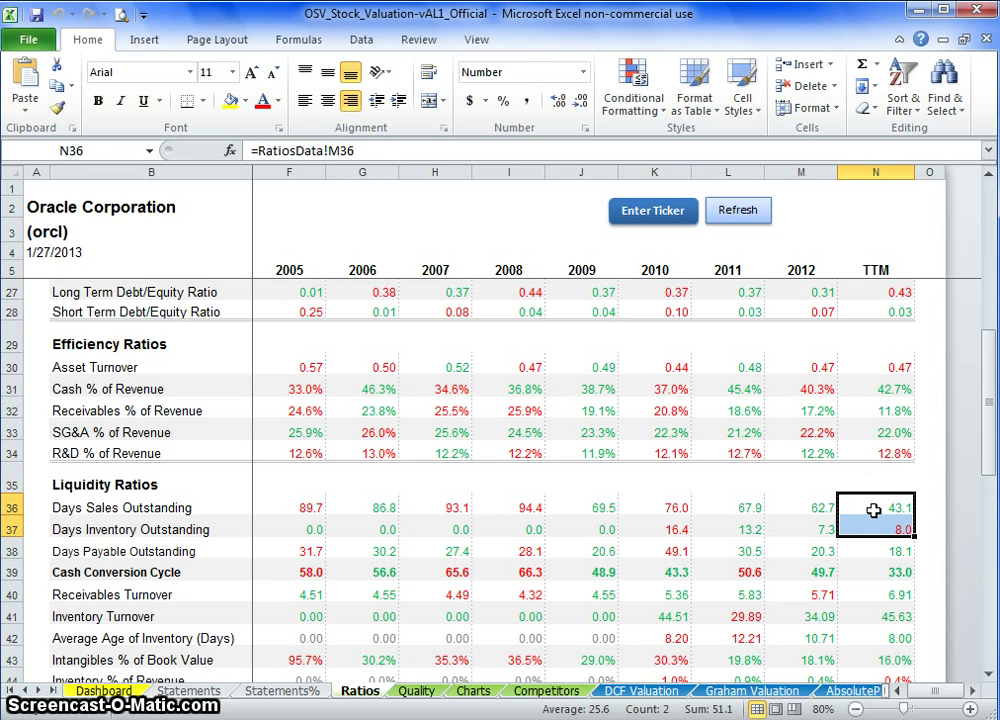
pyautogui.moveTo(873, 510)
pyautogui.mouseDown()
pyautogui.moveTo(866, 530)
pyautogui.moveTo(873, 525)
pyautogui.mouseUp()
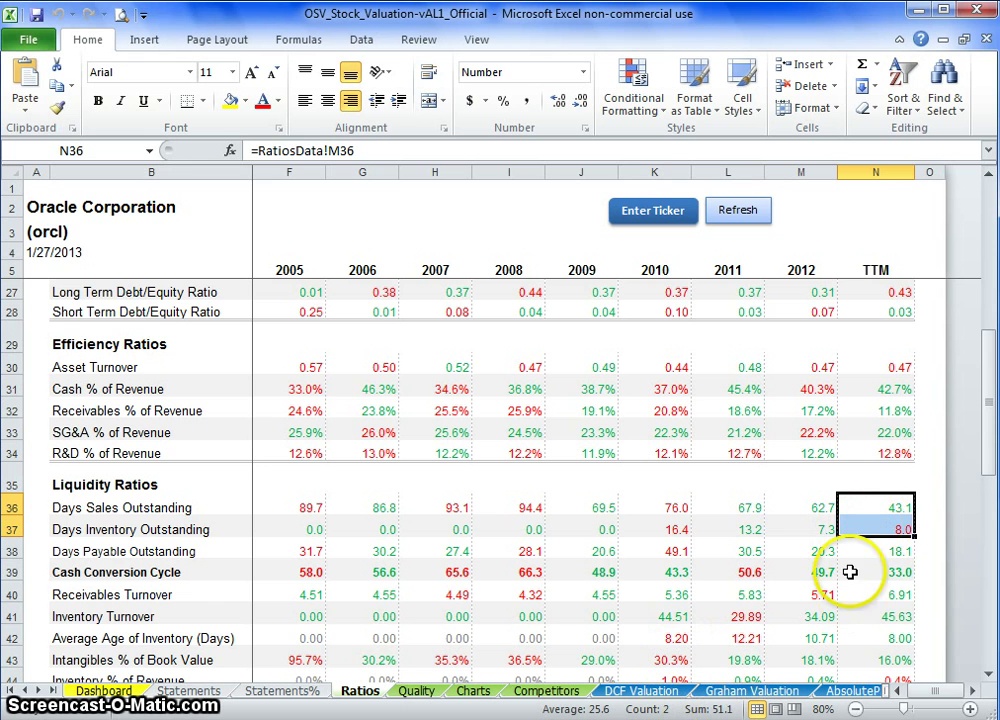
pyautogui.click(868, 509)
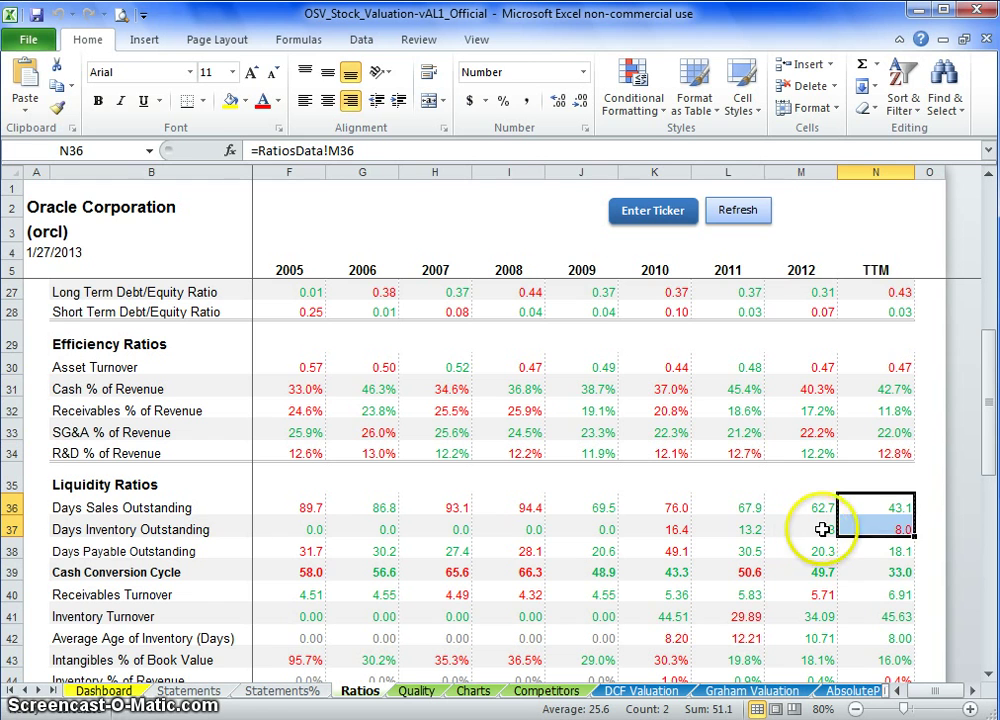
# Compare the TTM Days Payable Outstanding with the TTM inventory and sales days.
pyautogui.click(874, 545)
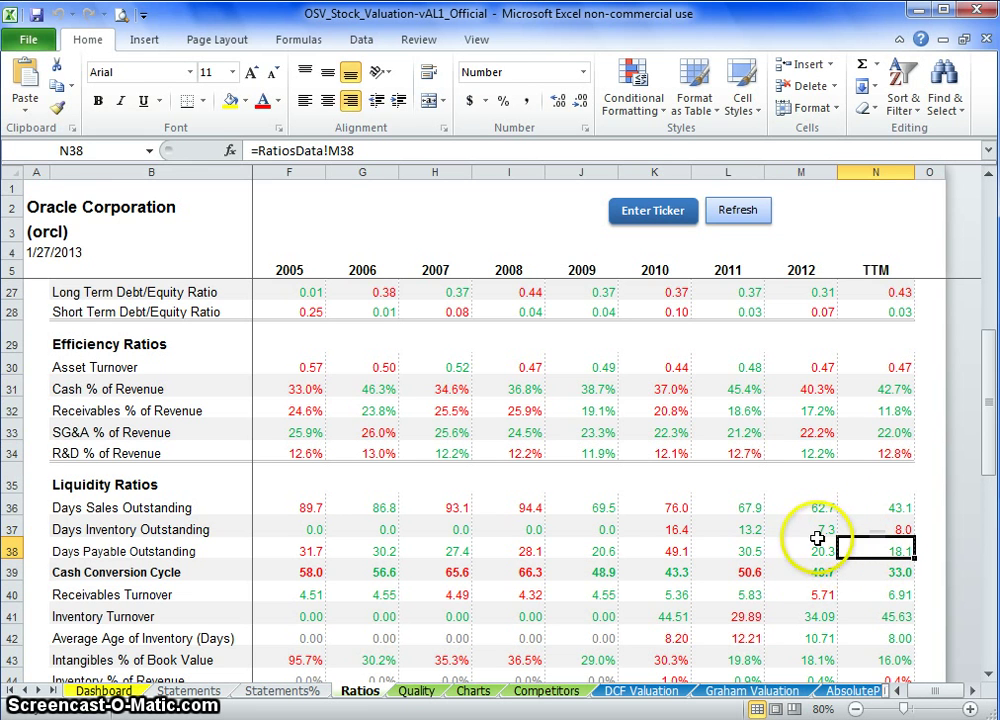
pyautogui.click(873, 524)
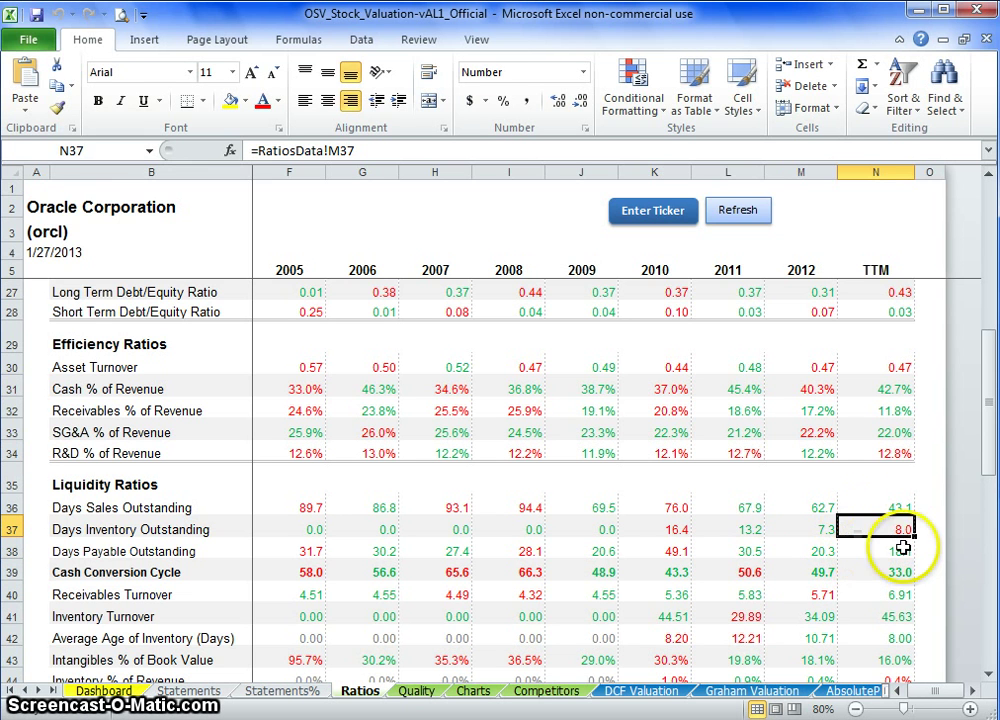
pyautogui.click(897, 549)
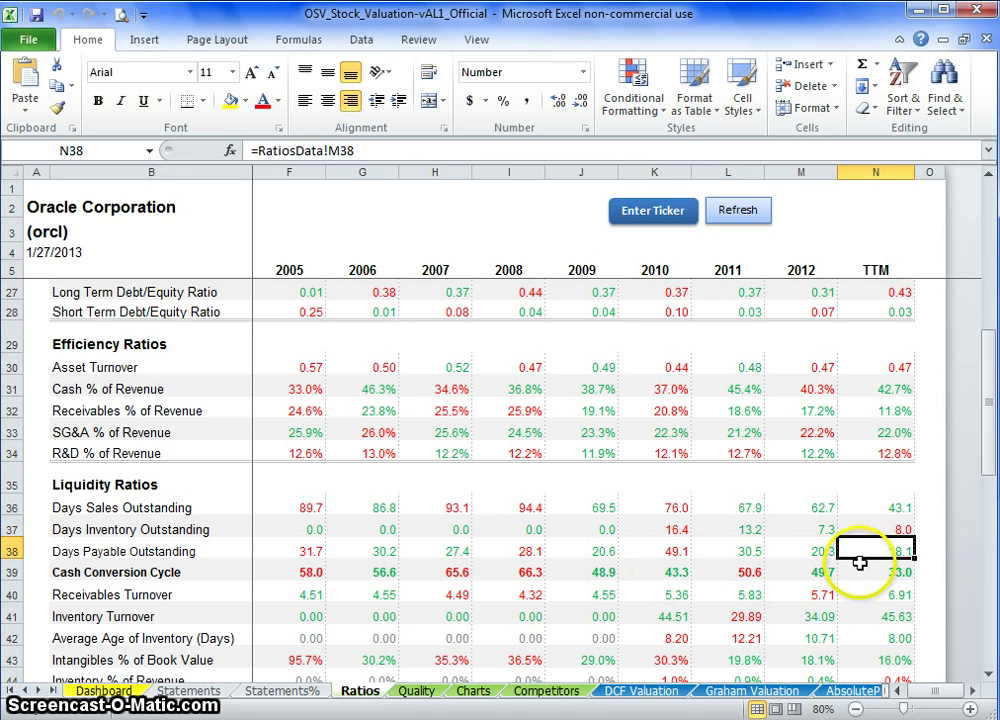
pyautogui.click(884, 509)
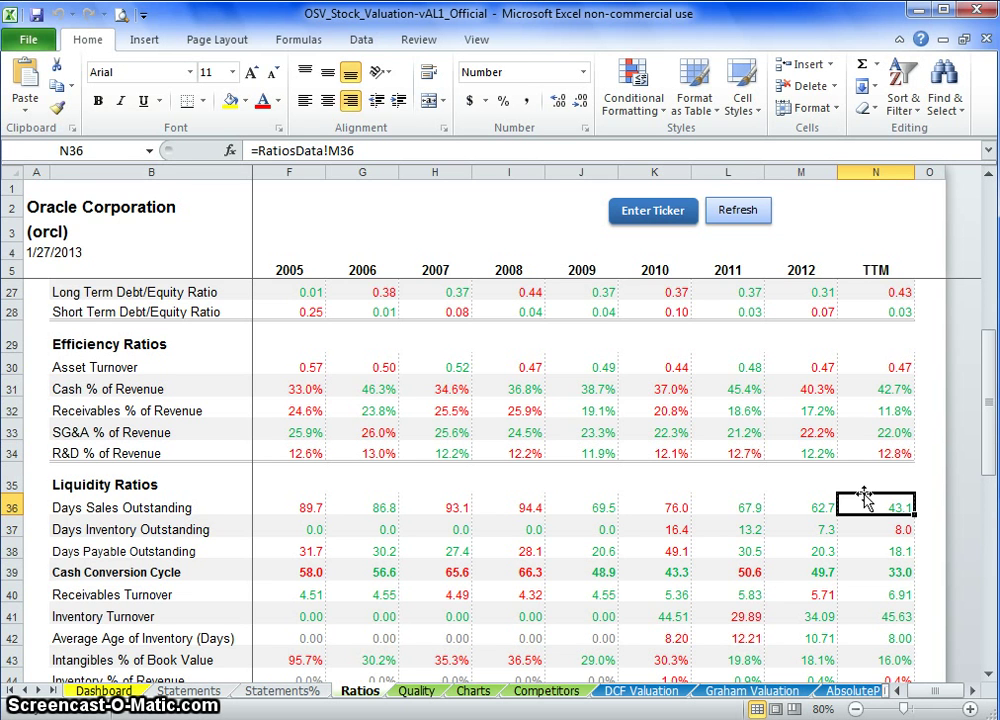
pyautogui.click(877, 526)
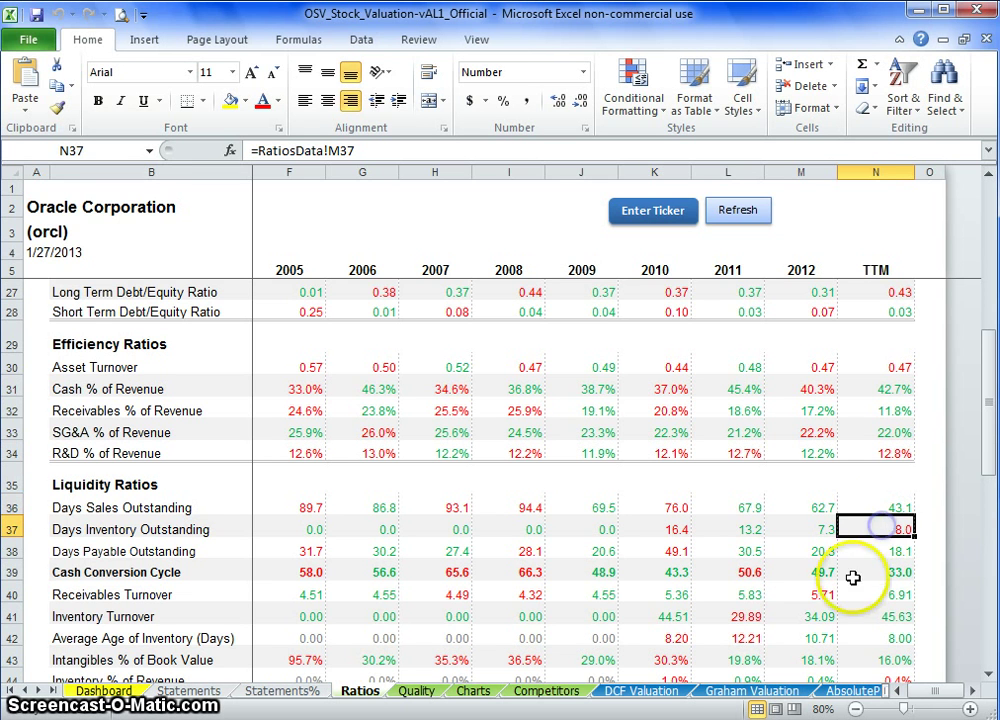
# Trace the TTM Cash Conversion Cycle from Days Sales plus Days Inventory Outstanding, less Days Payable Outstanding.
pyautogui.click(866, 489)
pyautogui.click(862, 507)
pyautogui.click(862, 527)
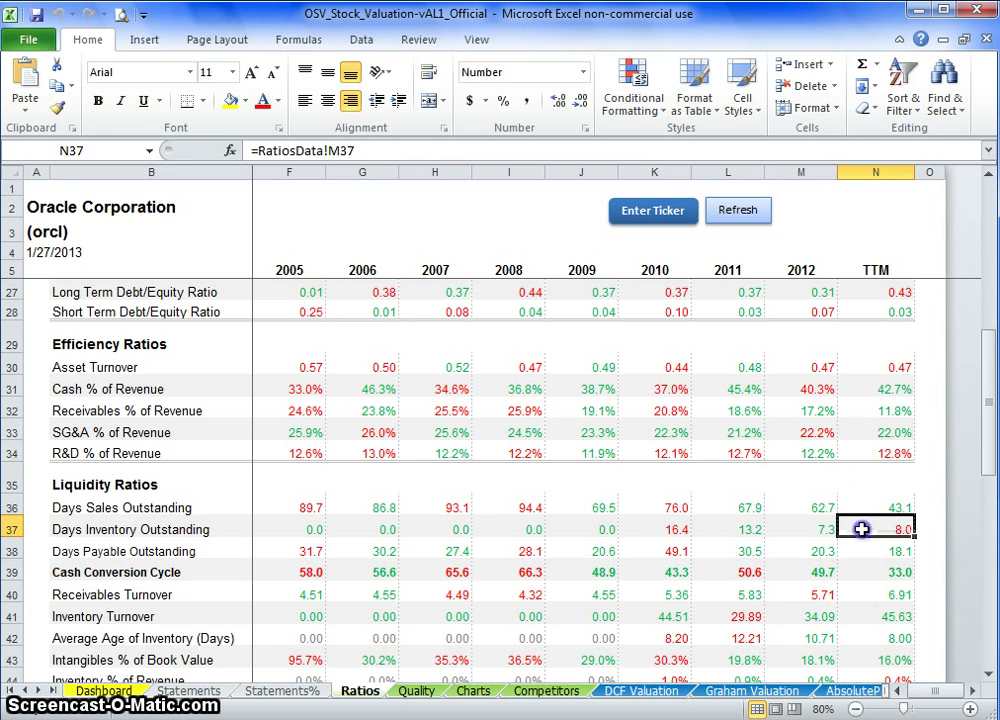
pyautogui.keyDown('shift'); pyautogui.click(862, 507); pyautogui.keyUp('shift')
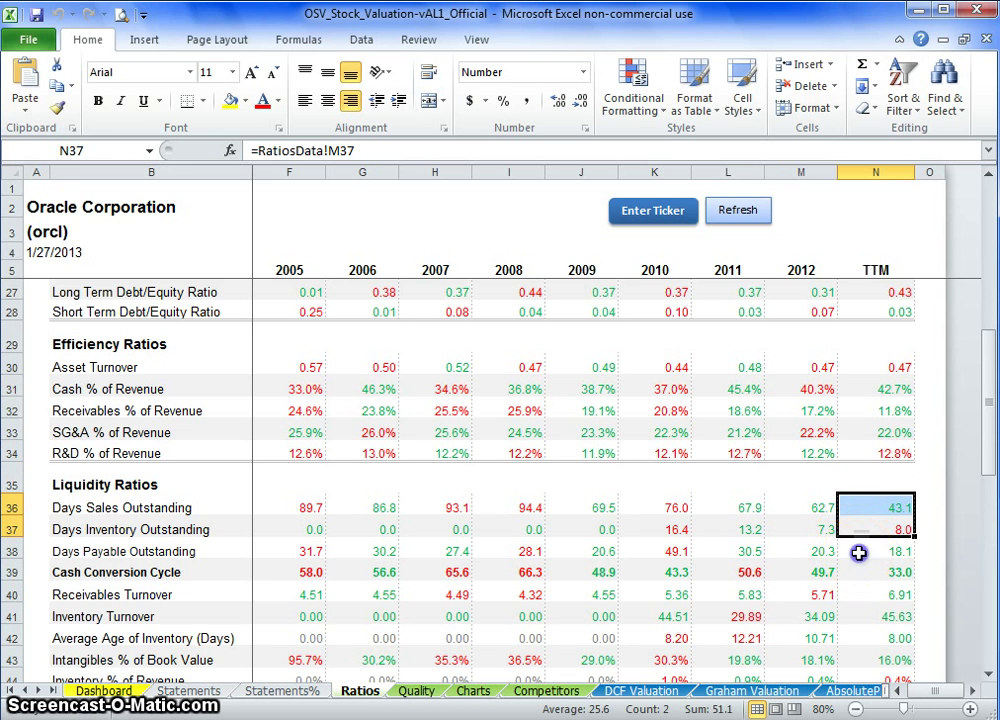
pyautogui.click(857, 552)
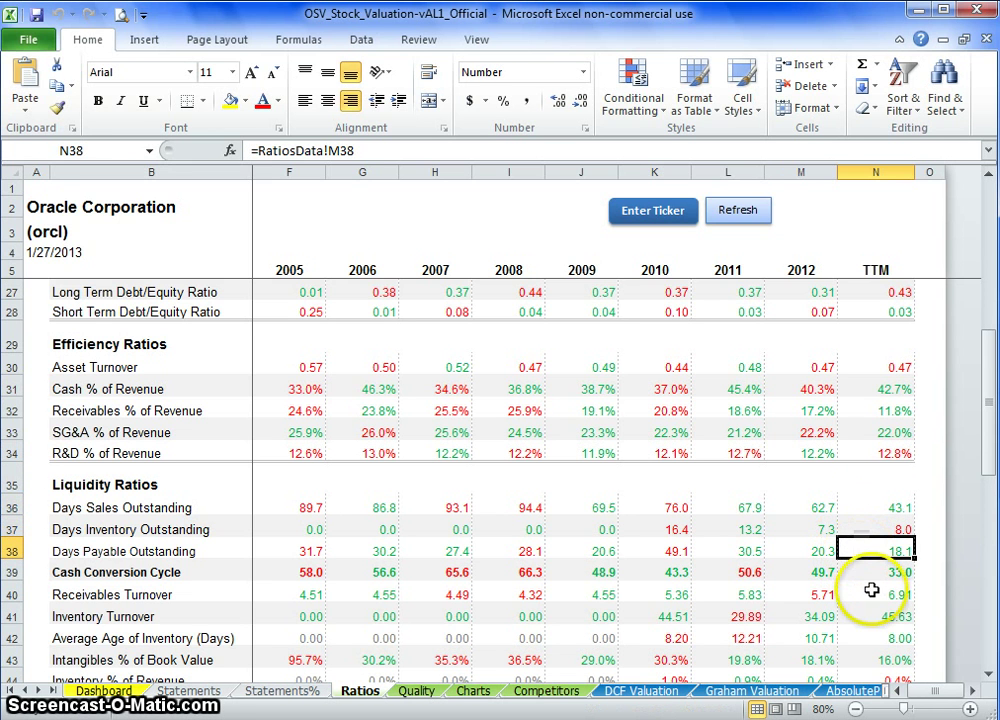
pyautogui.click(876, 572)
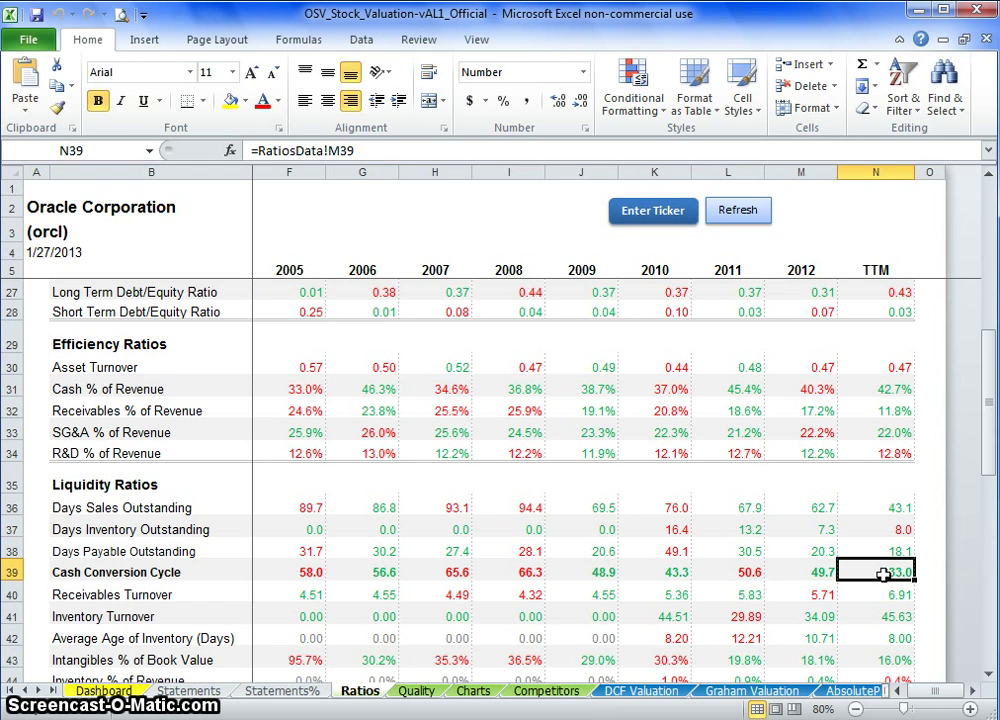
# Examine the TTM Cash Conversion Cycle alongside its three component values, highlighting the sales, inventory and payable days together.
pyautogui.click(852, 568)
pyautogui.click(861, 570)
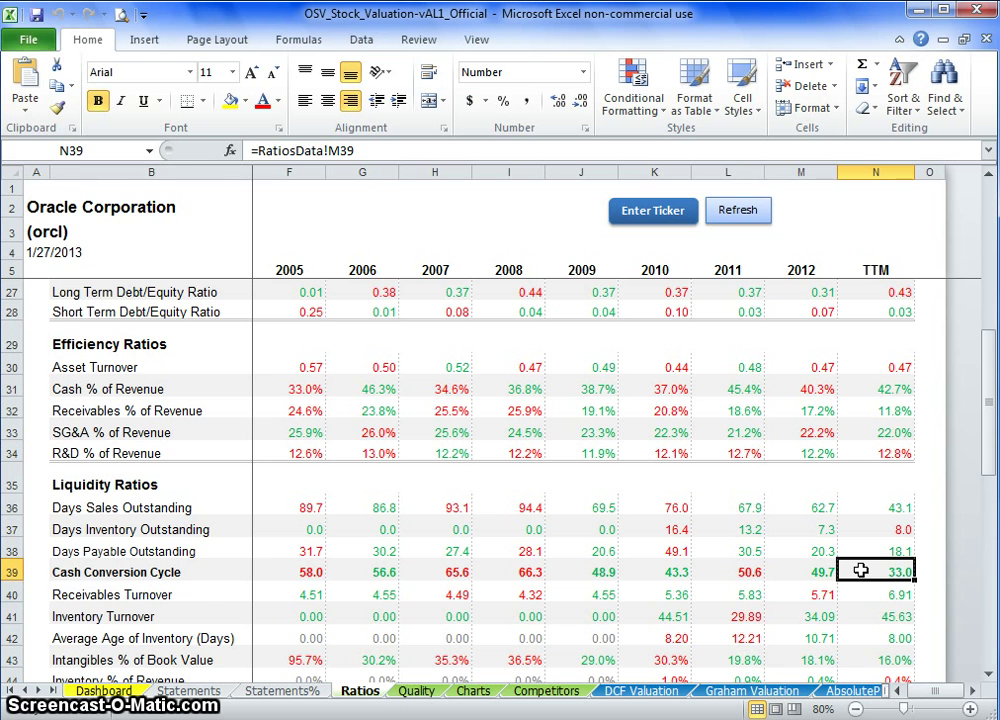
pyautogui.click(860, 576)
pyautogui.click(862, 546)
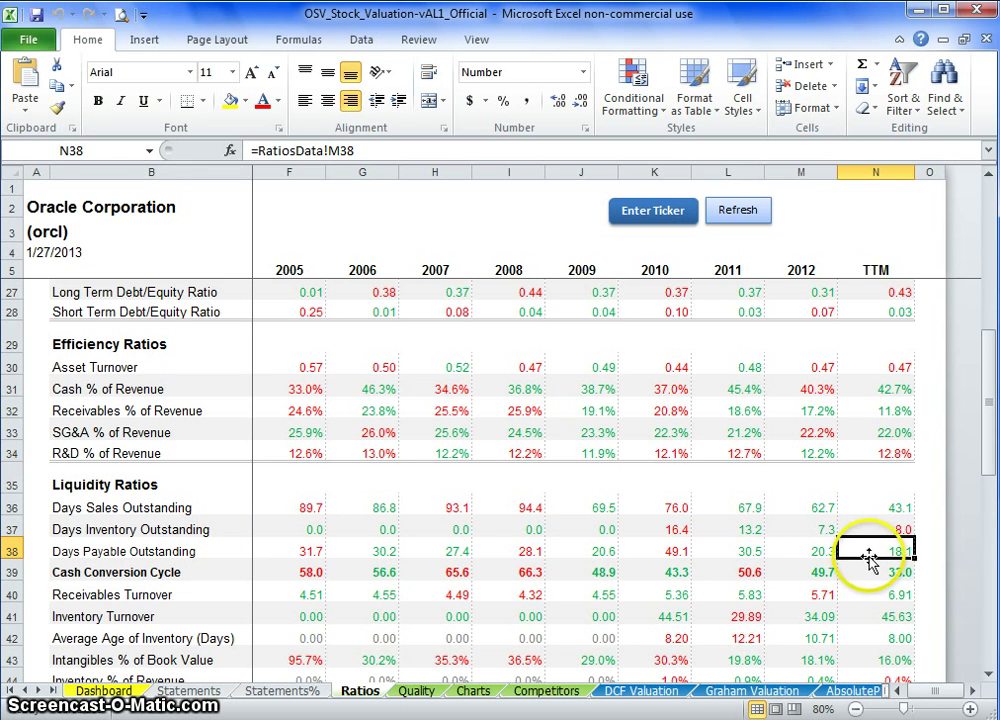
pyautogui.moveTo(866, 507); pyautogui.dragTo(862, 552)
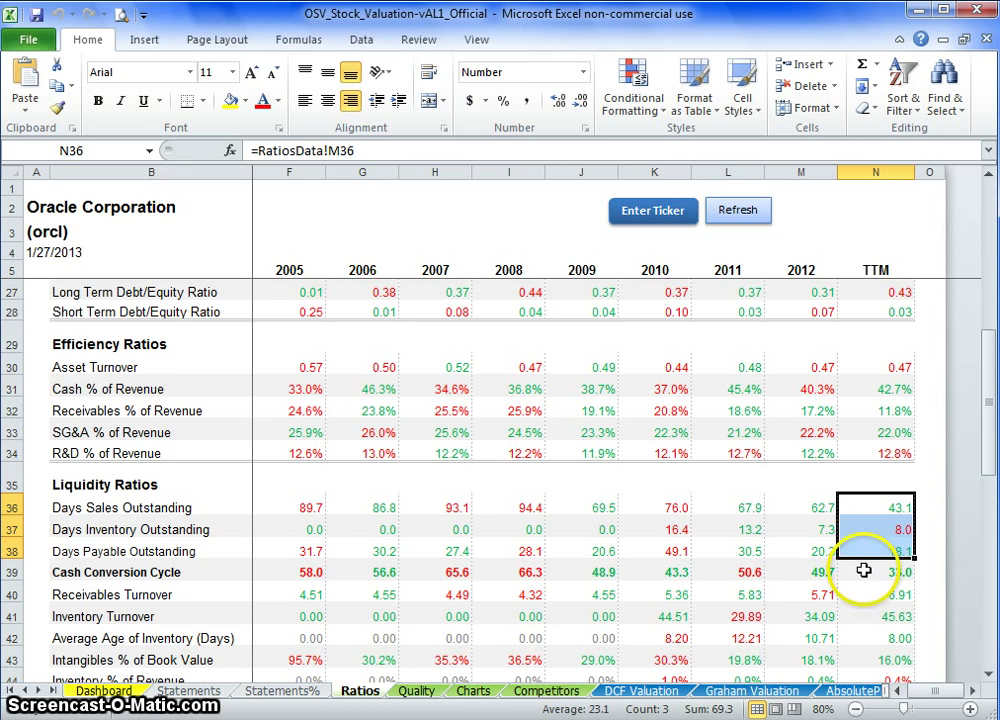
pyautogui.click(865, 572)
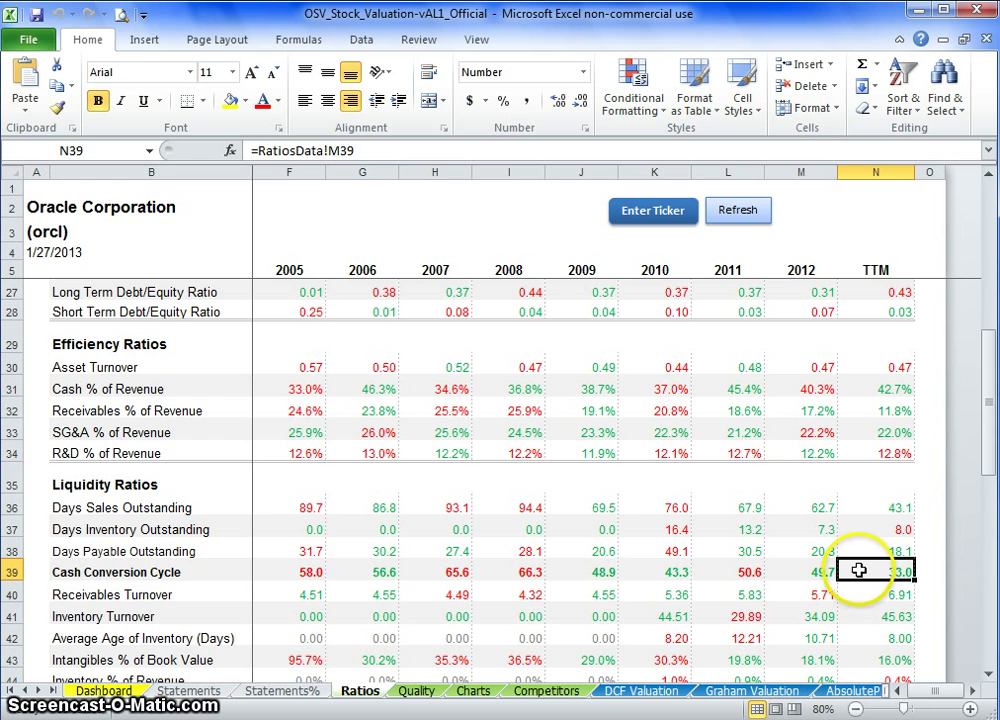
# Examine the Cash Conversion Cycle trend across the years, focusing on 2007, 2008, 2012 and TTM.
pyautogui.moveTo(805, 574); pyautogui.dragTo(575, 574)
pyautogui.moveTo(873, 574); pyautogui.dragTo(740, 572)
pyautogui.click(974, 692)
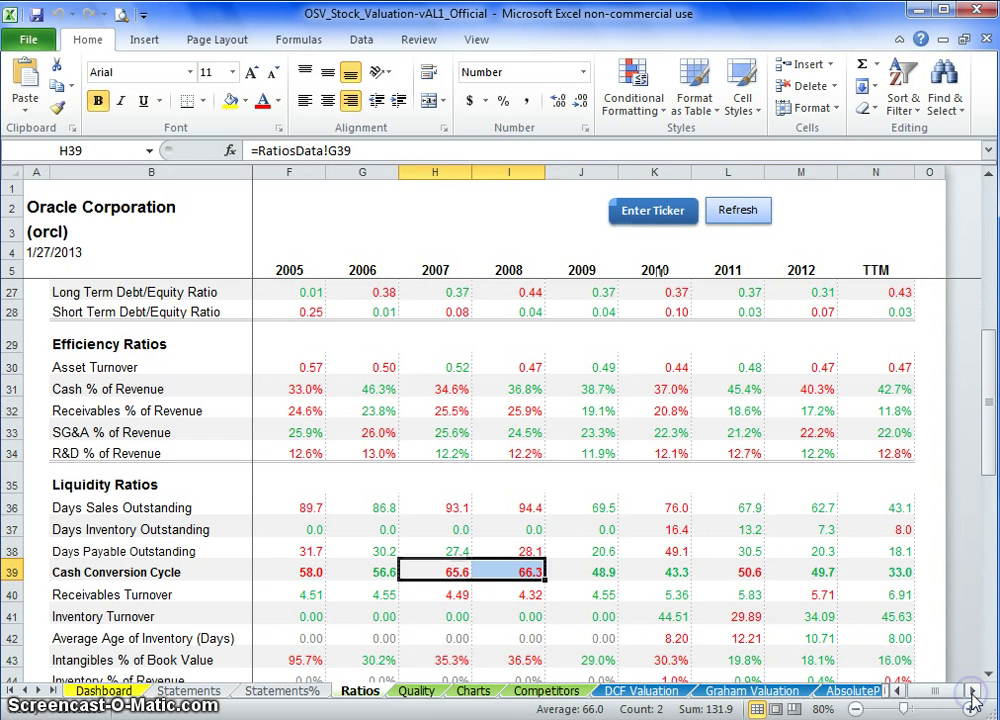
pyautogui.click(797, 574)
pyautogui.click(748, 571)
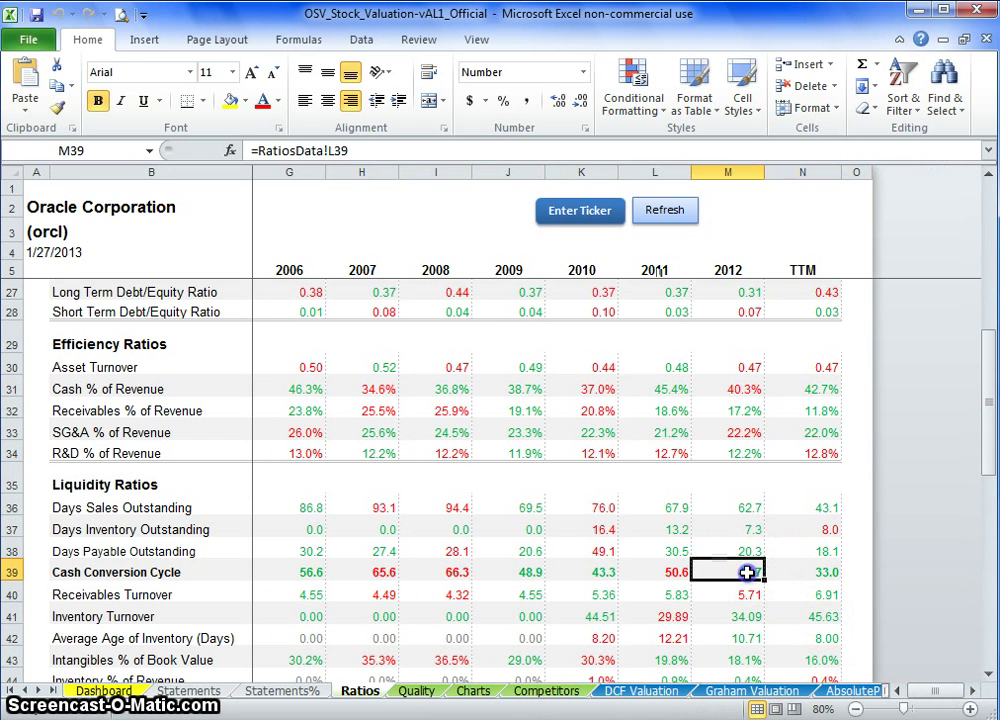
pyautogui.click(812, 573)
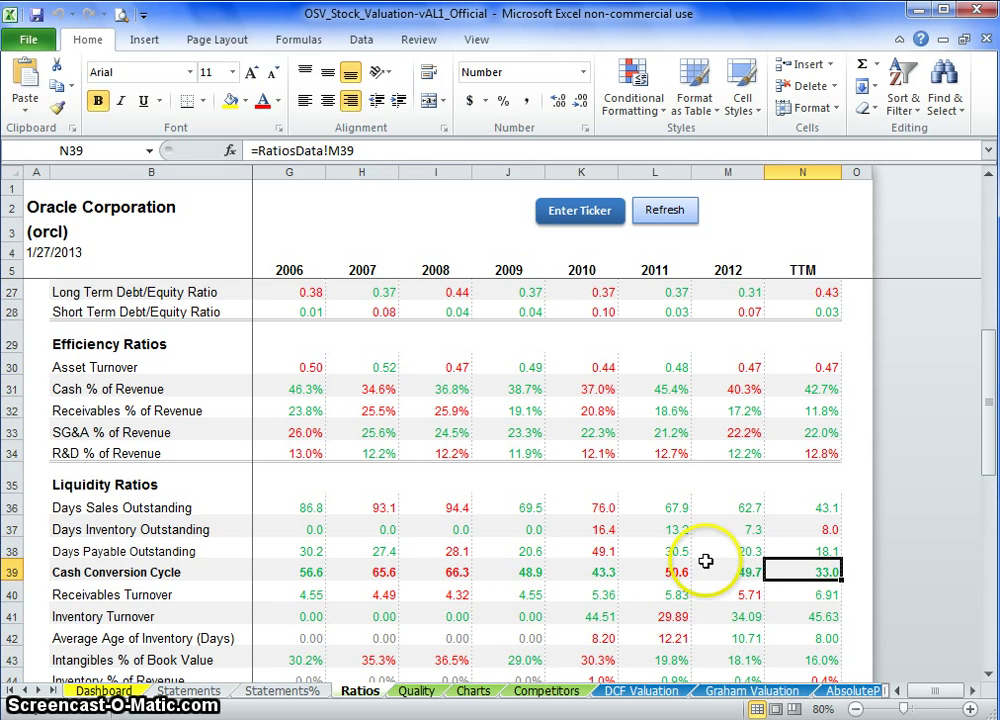
# Skim the remaining ratios, then examine the Balance Sheet on the Statements sheet, highlighting Cash and Equiv from 2011 through the most recent quarter.
pyautogui.scroll(-4, 700, 625)
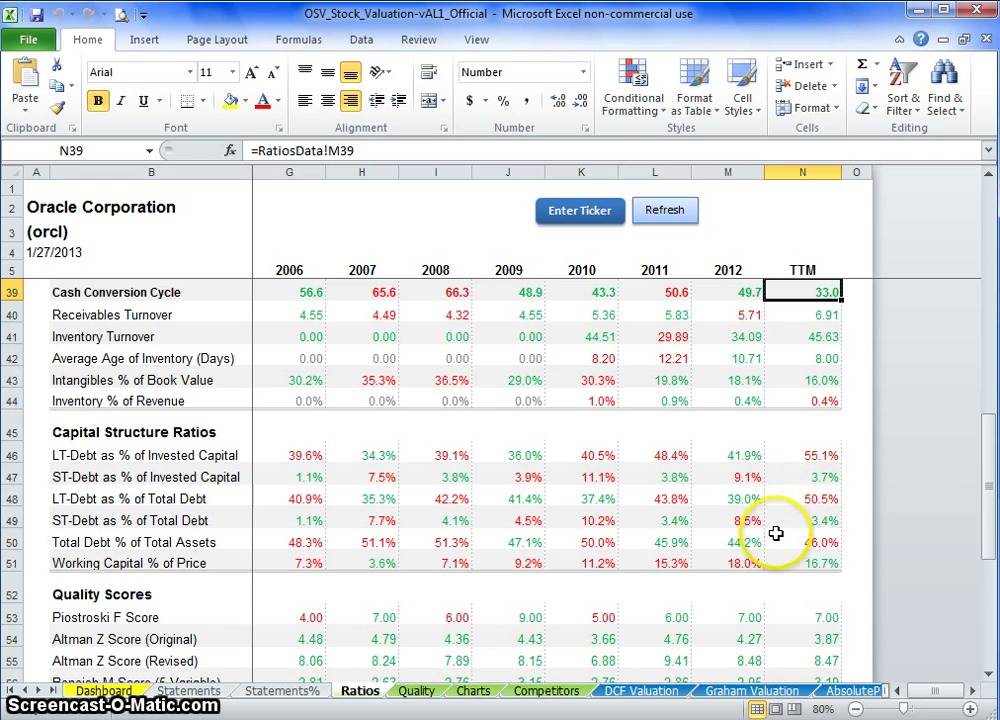
pyautogui.scroll(-3, 775, 570)
pyautogui.scroll(5, 775, 533)
pyautogui.click(190, 692)
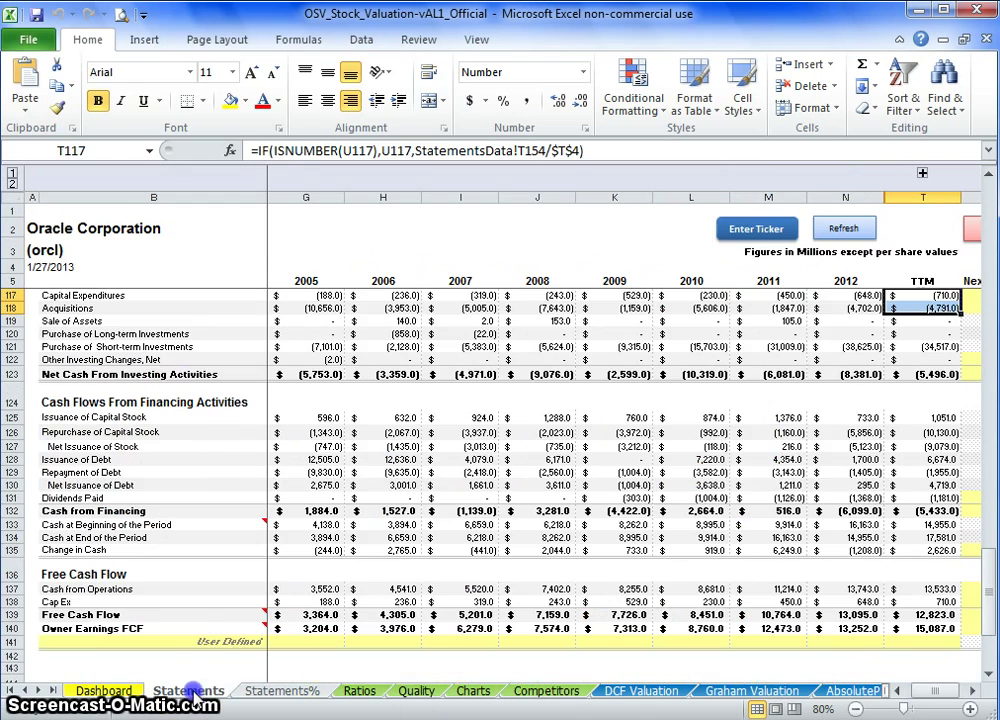
pyautogui.scroll(4, 657, 607)
pyautogui.scroll(18, 657, 607)
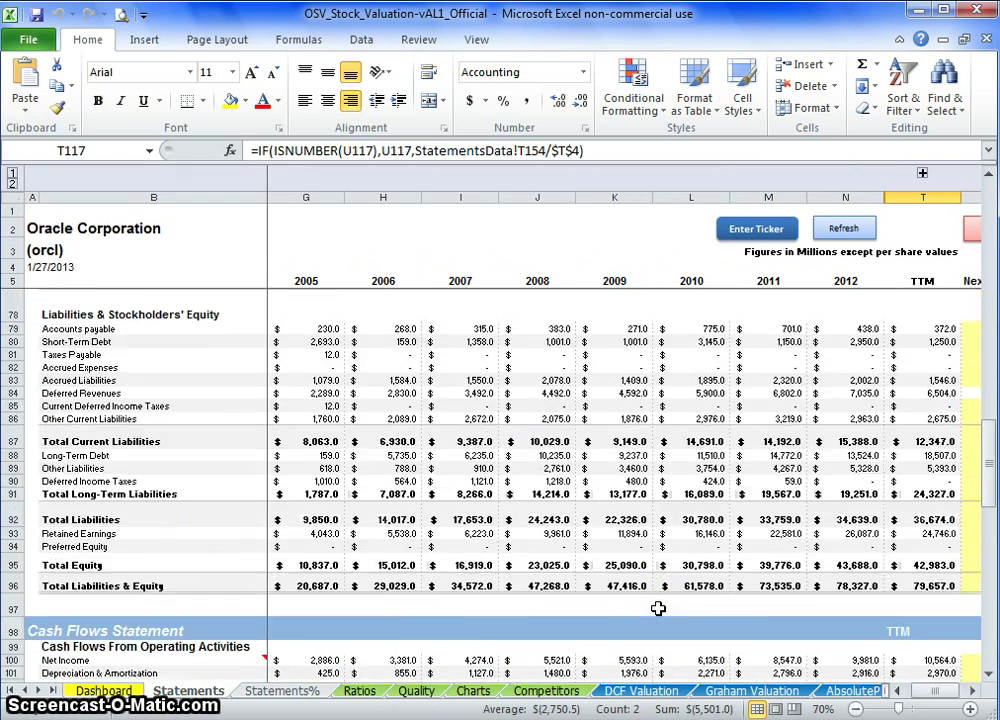
pyautogui.scroll(1, 658, 607)
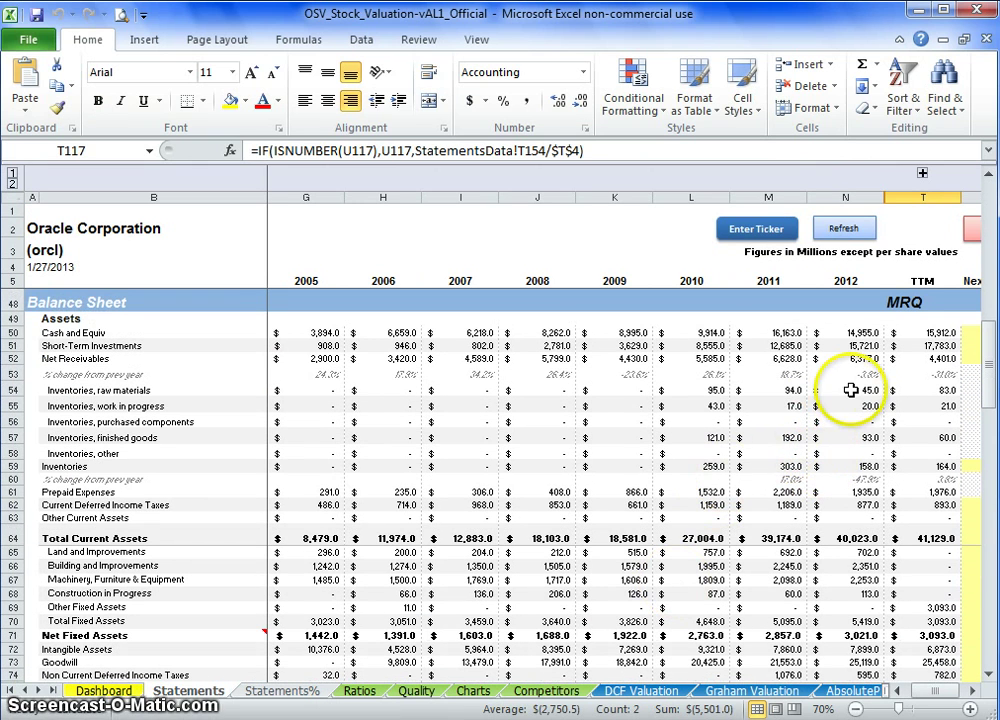
pyautogui.moveTo(898, 333)
pyautogui.mouseDown()
pyautogui.moveTo(265, 334)
pyautogui.moveTo(984, 335)
pyautogui.moveTo(884, 337)
pyautogui.mouseUp()
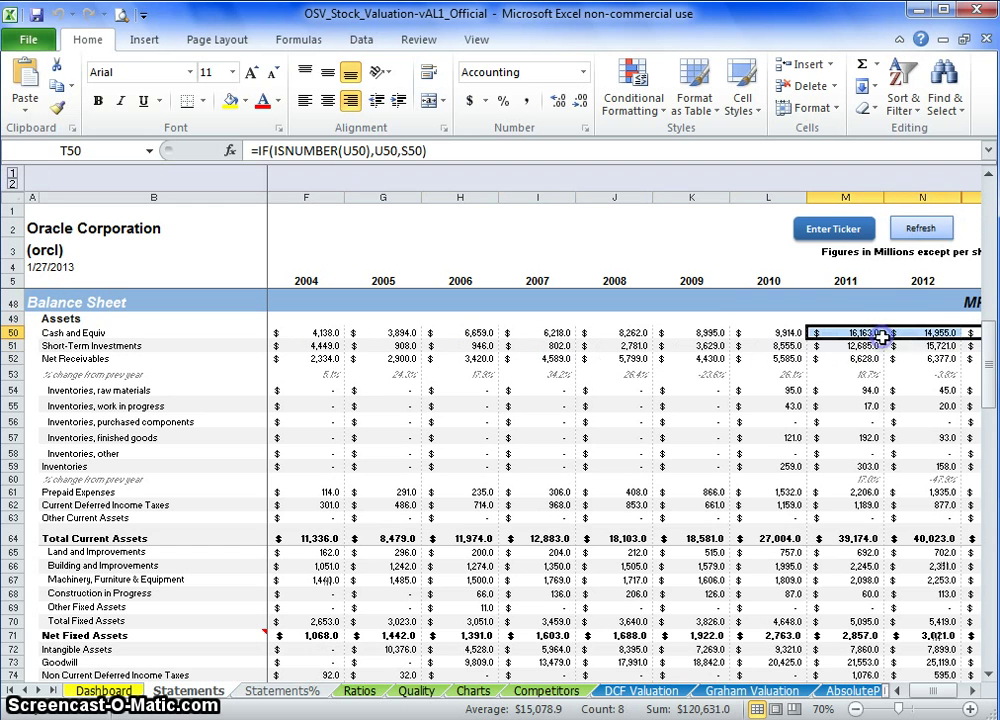
# Total Cash and Equiv with Short-Term Investments for 2011, and examine each of the two rows across the years from 2004.
pyautogui.click(852, 334)
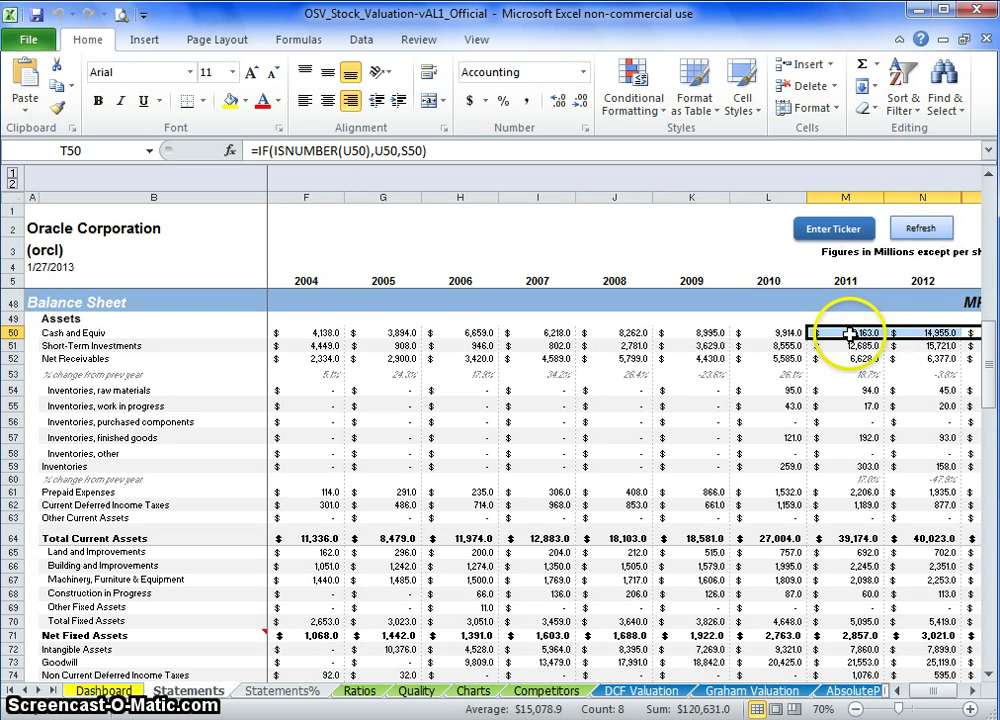
pyautogui.moveTo(846, 340); pyautogui.dragTo(840, 346)
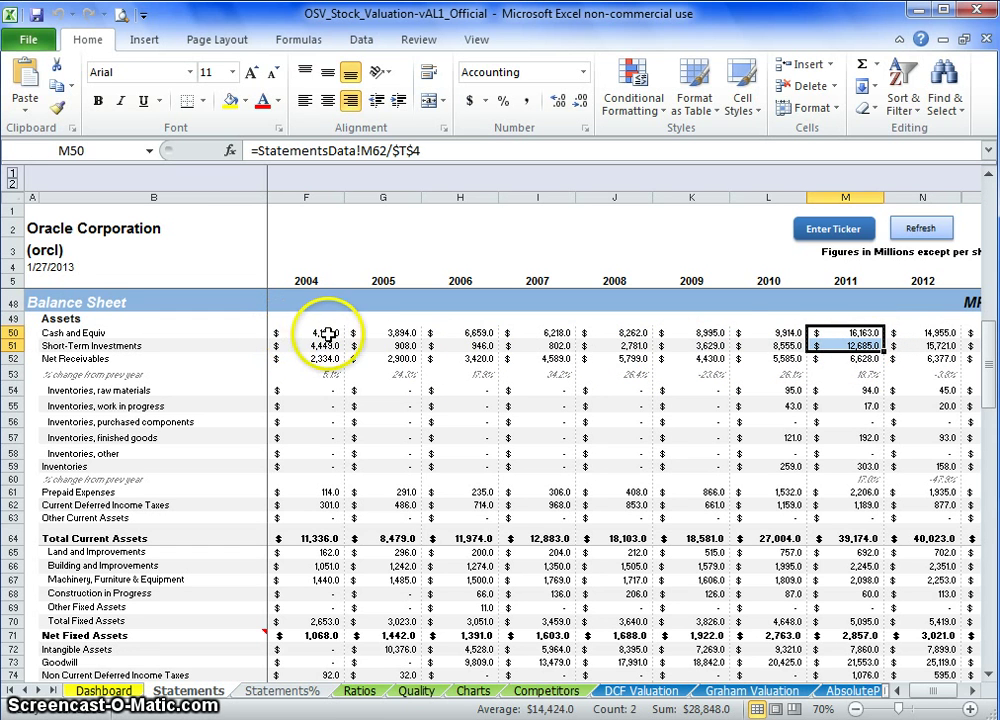
pyautogui.moveTo(326, 334); pyautogui.dragTo(697, 332)
pyautogui.moveTo(272, 337); pyautogui.dragTo(899, 346)
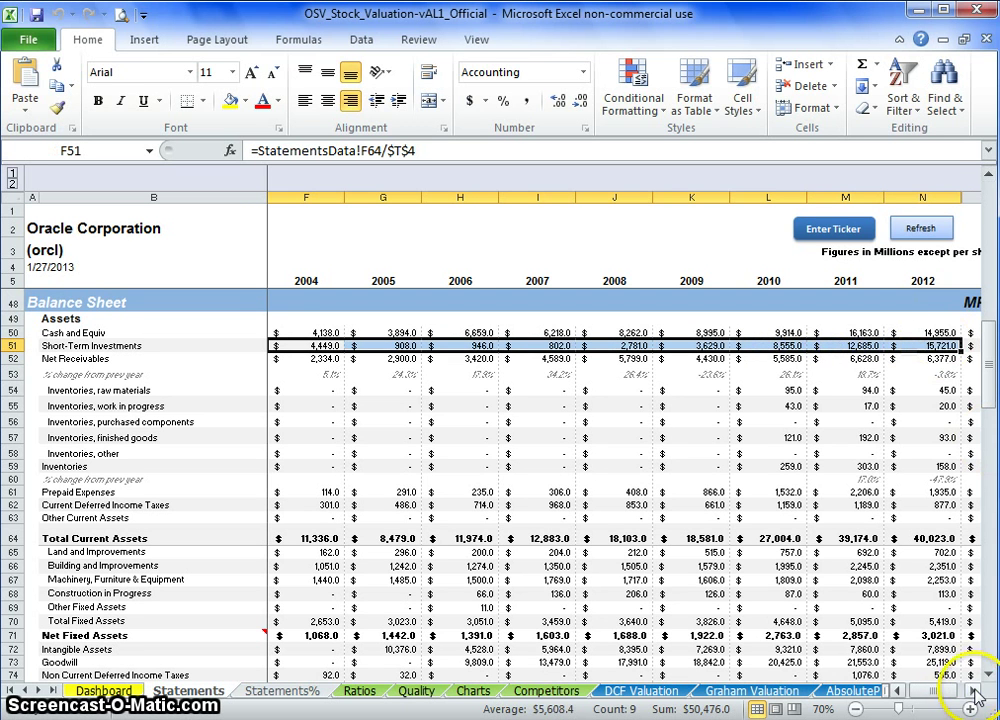
# Compare combined Cash and Equiv and Short-Term Investments for the most recent quarter with 2012, highlighting both cells in each column.
pyautogui.click(975, 690)
pyautogui.moveTo(913, 346); pyautogui.dragTo(915, 336)
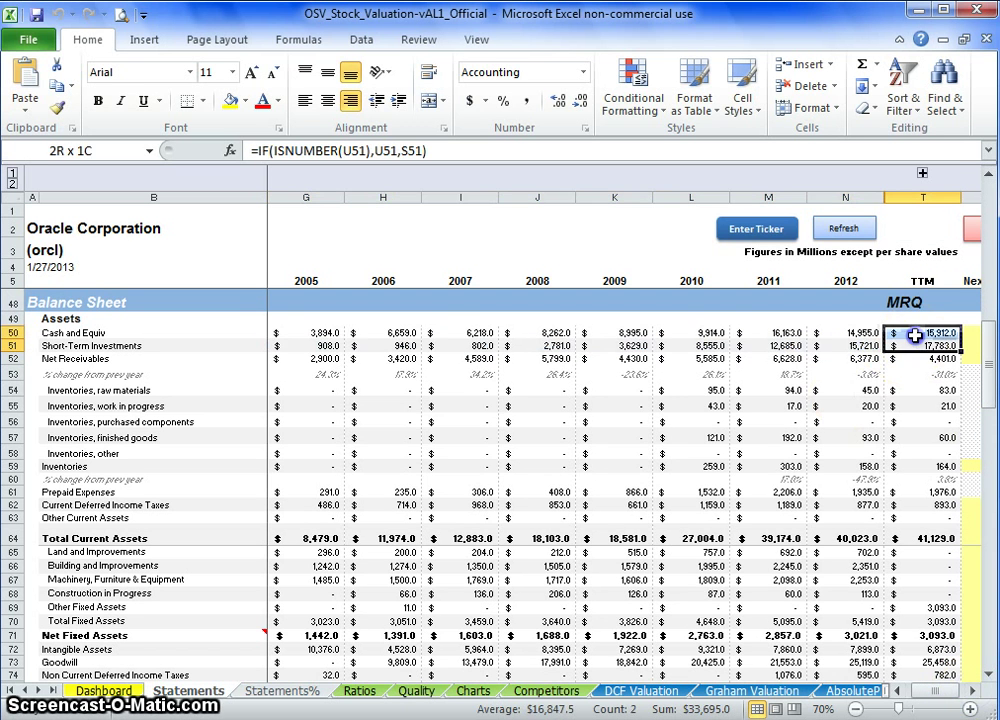
pyautogui.click(846, 345)
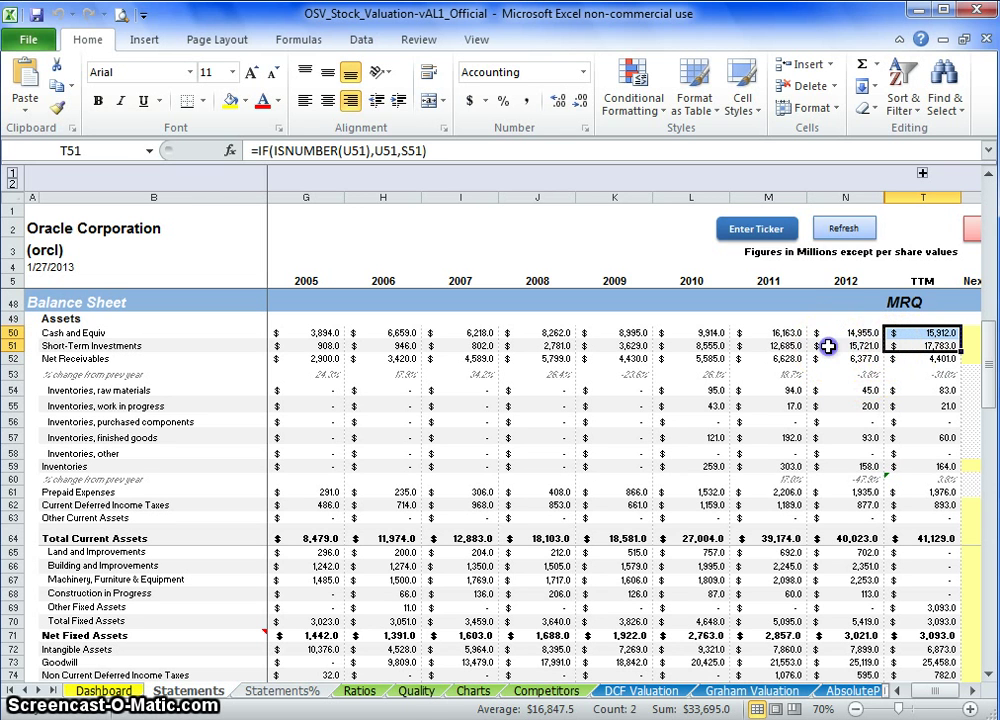
pyautogui.moveTo(833, 350); pyautogui.dragTo(826, 333)
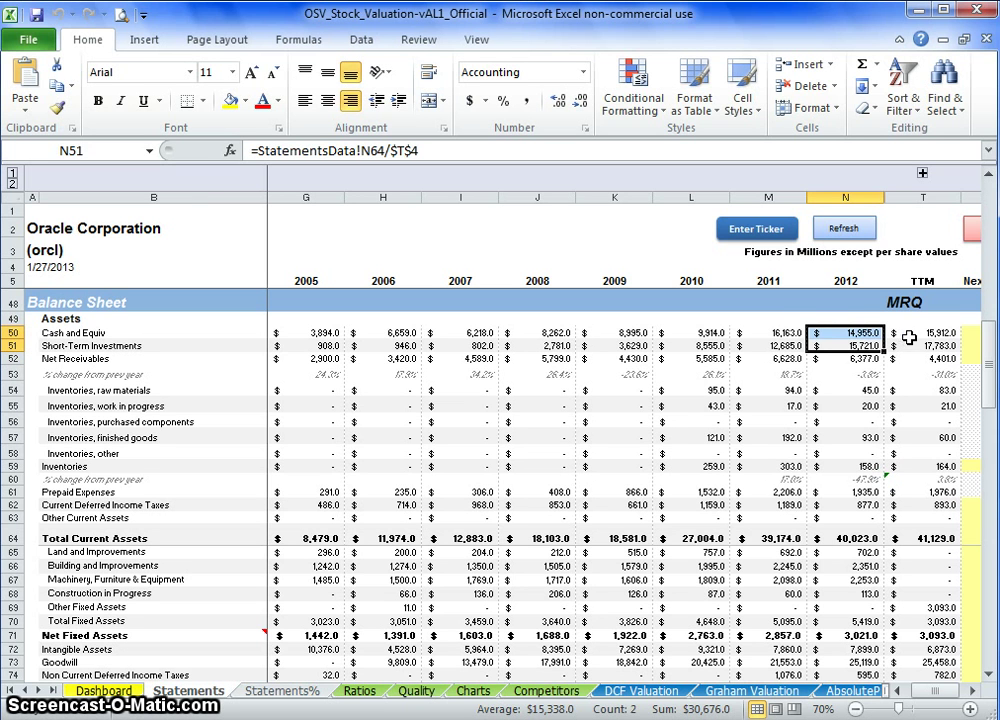
pyautogui.moveTo(909, 337); pyautogui.dragTo(886, 352)
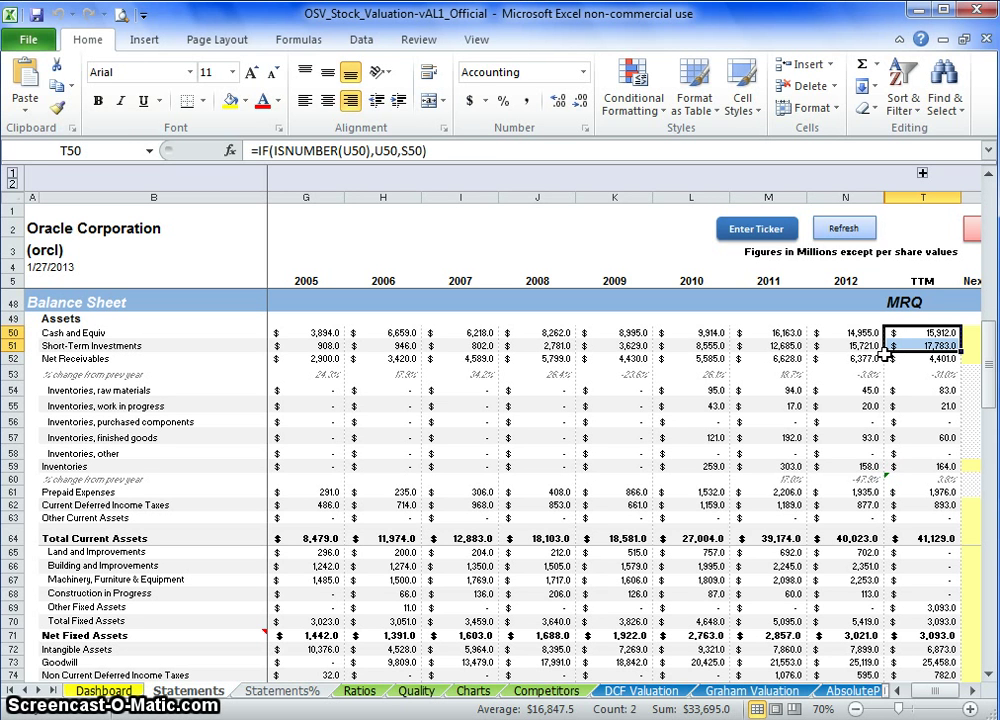
pyautogui.click(885, 352)
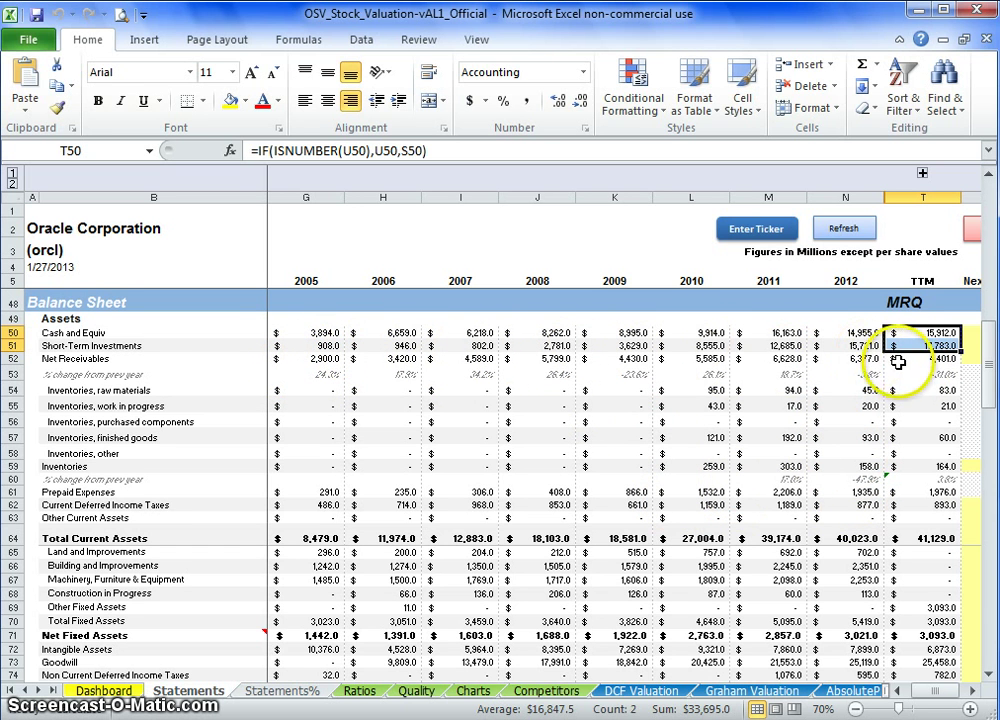
# Examine the Total Current Assets trend from 2005 through 2012 and the most recent quarter.
pyautogui.scroll(-1, 858, 376)
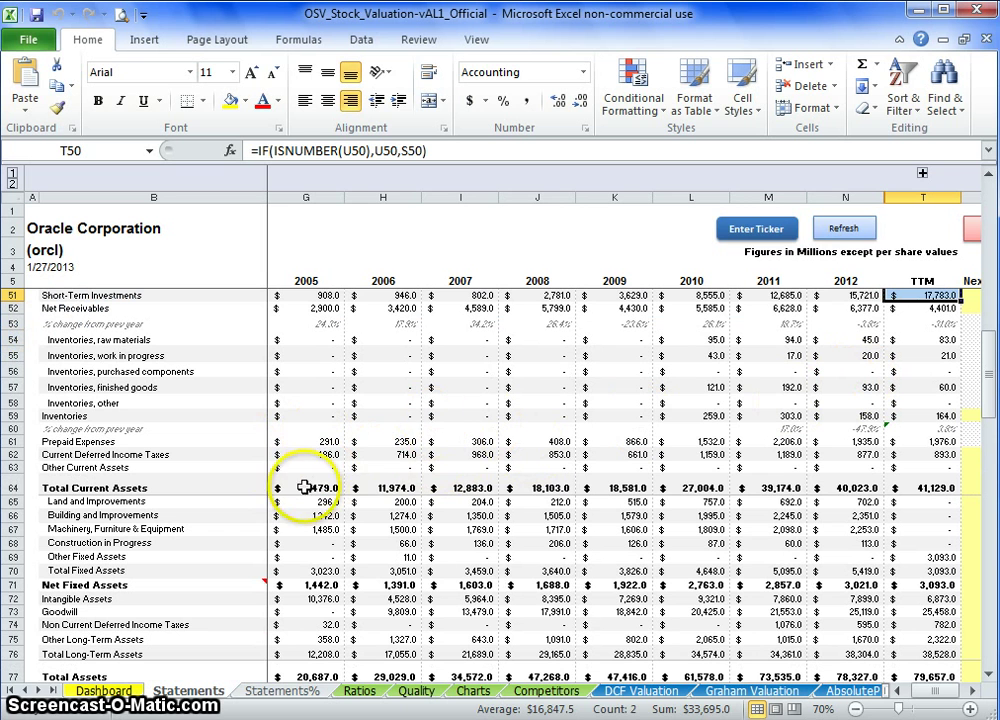
pyautogui.moveTo(287, 491); pyautogui.dragTo(770, 484)
pyautogui.click(782, 490)
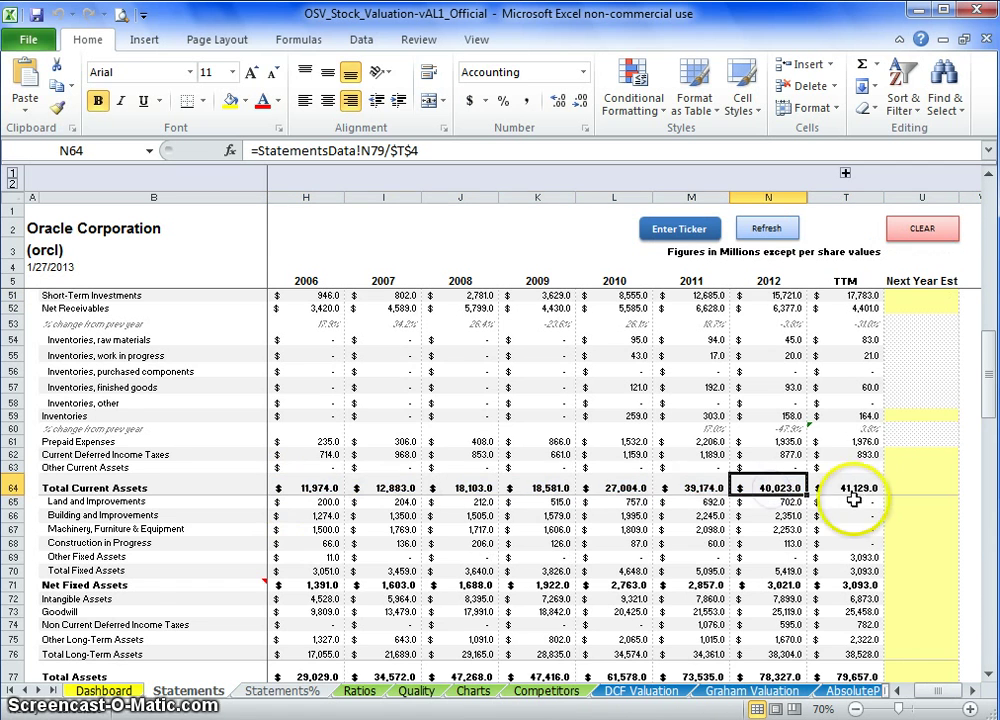
pyautogui.scroll(-1, 828, 497)
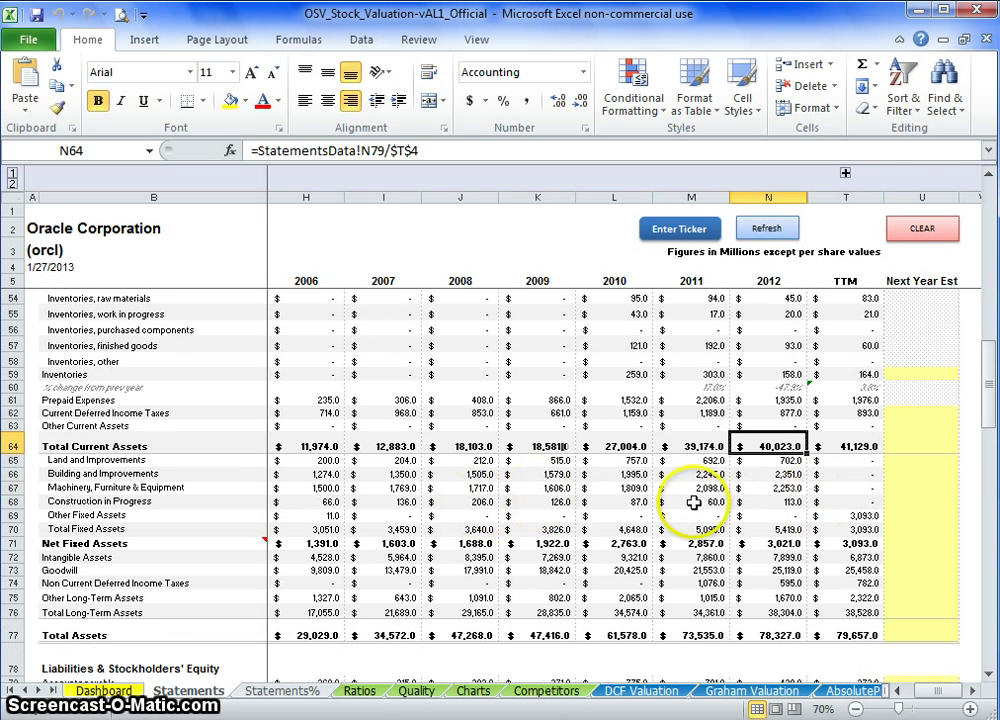